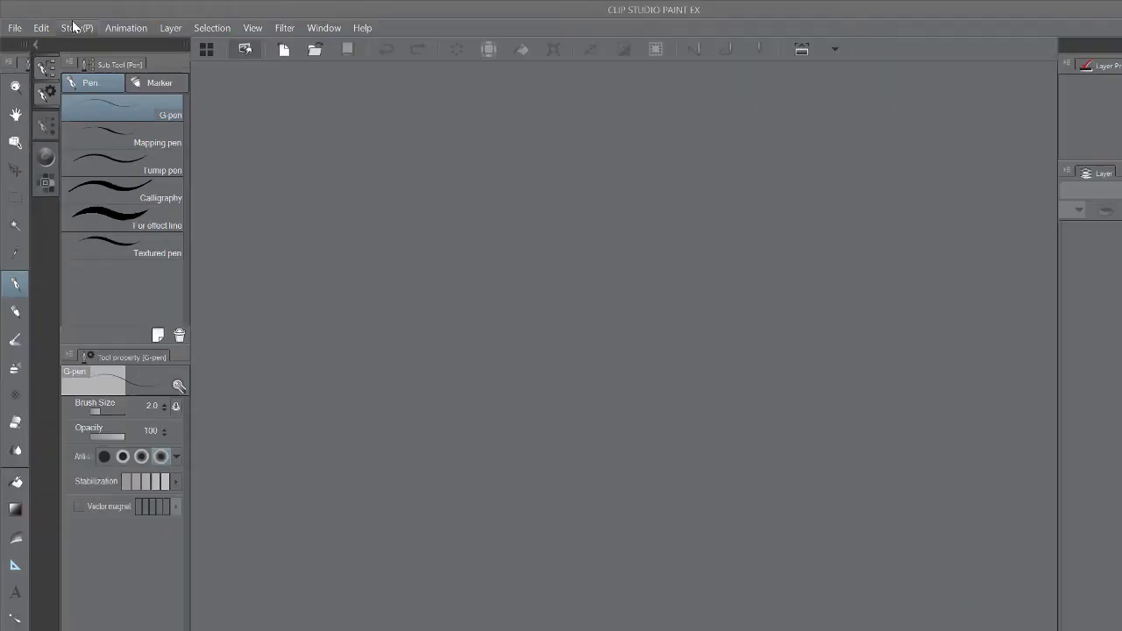
- Create a new 1666 × 2500 px, 600 dpi canvas by swapping width and height to portrait
left_click(14, 25)
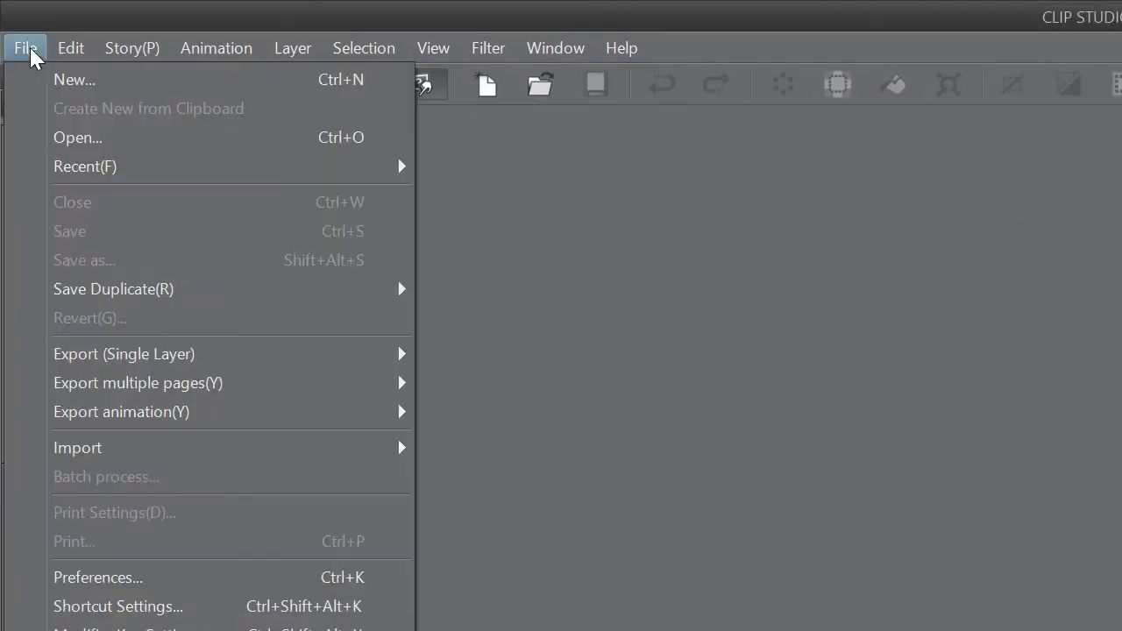
left_click(68, 79)
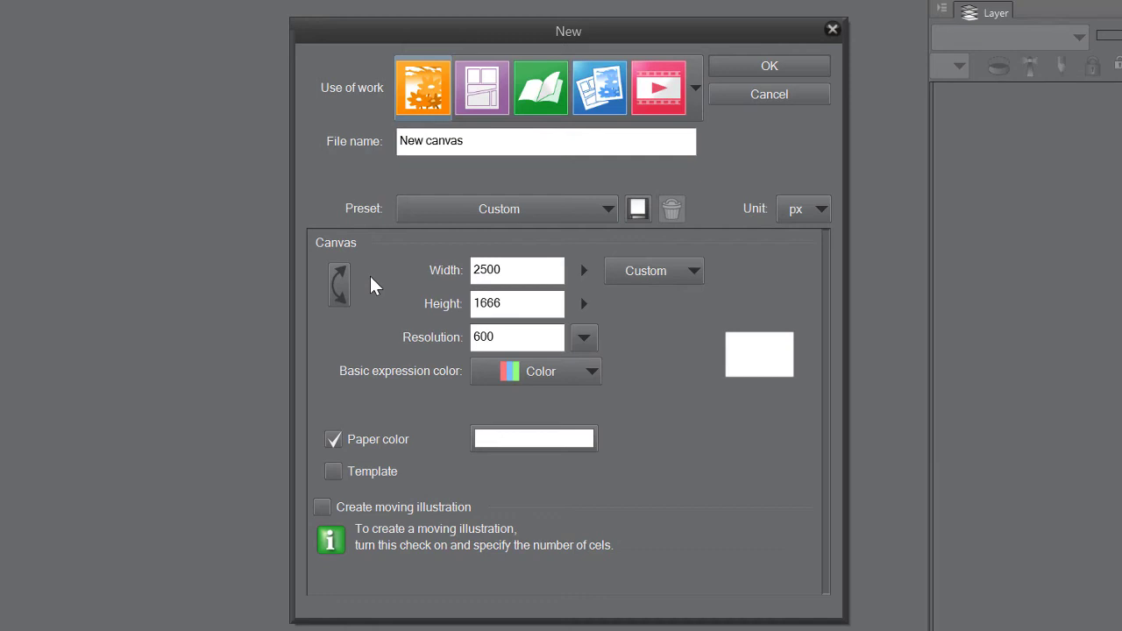
left_click(340, 285)
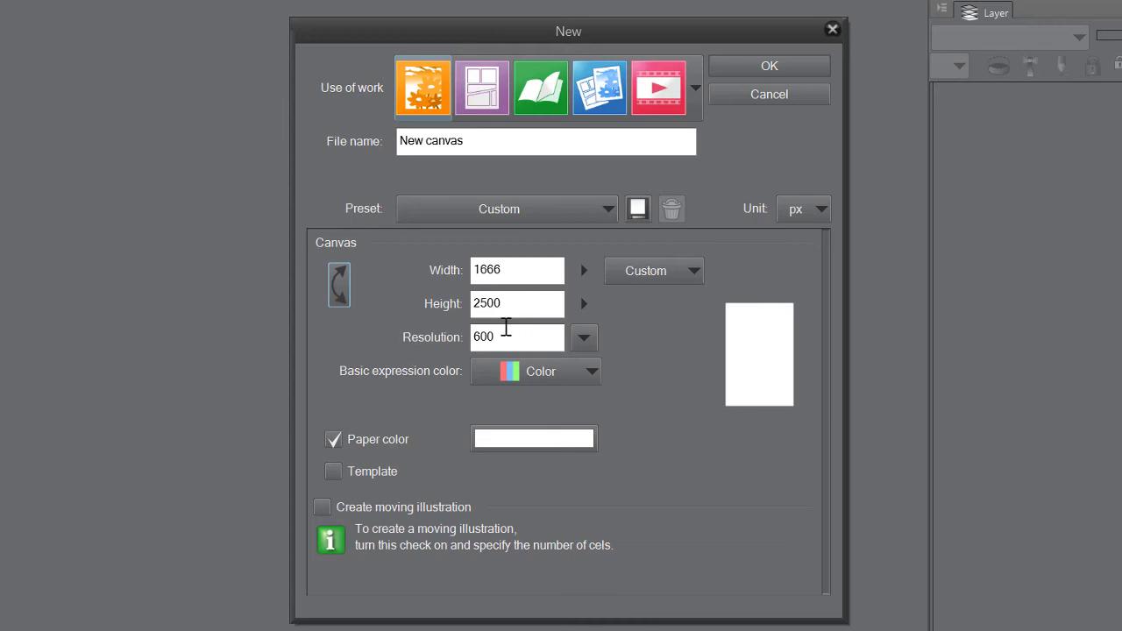
left_click(752, 66)
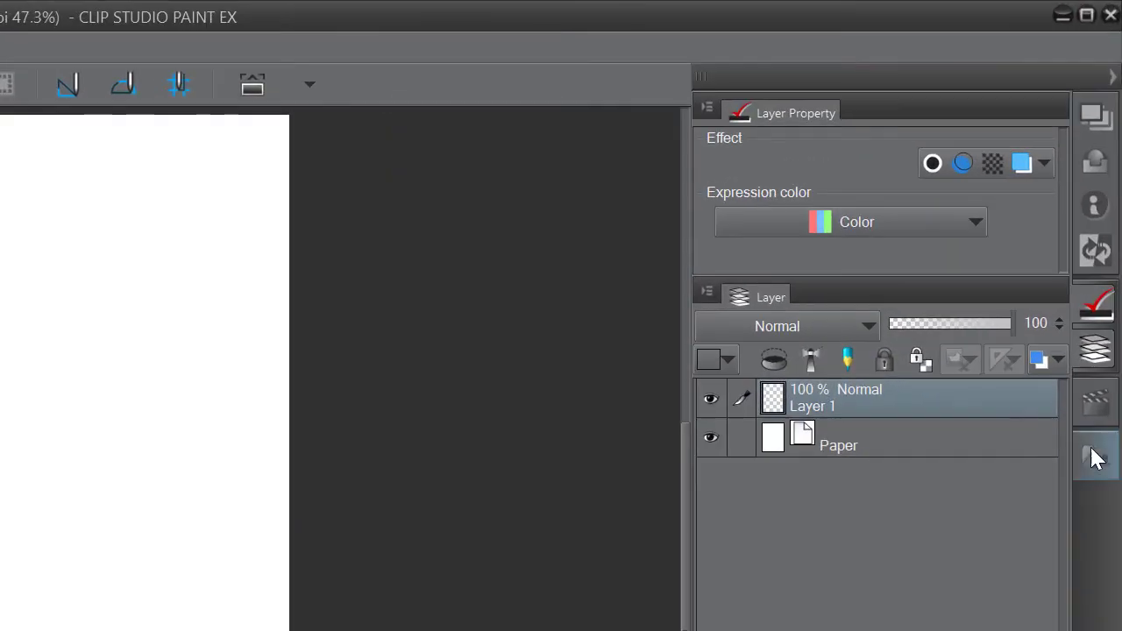
- Drag the female 3D drawing doll from the Body type materials onto the canvas
left_click(1105, 229)
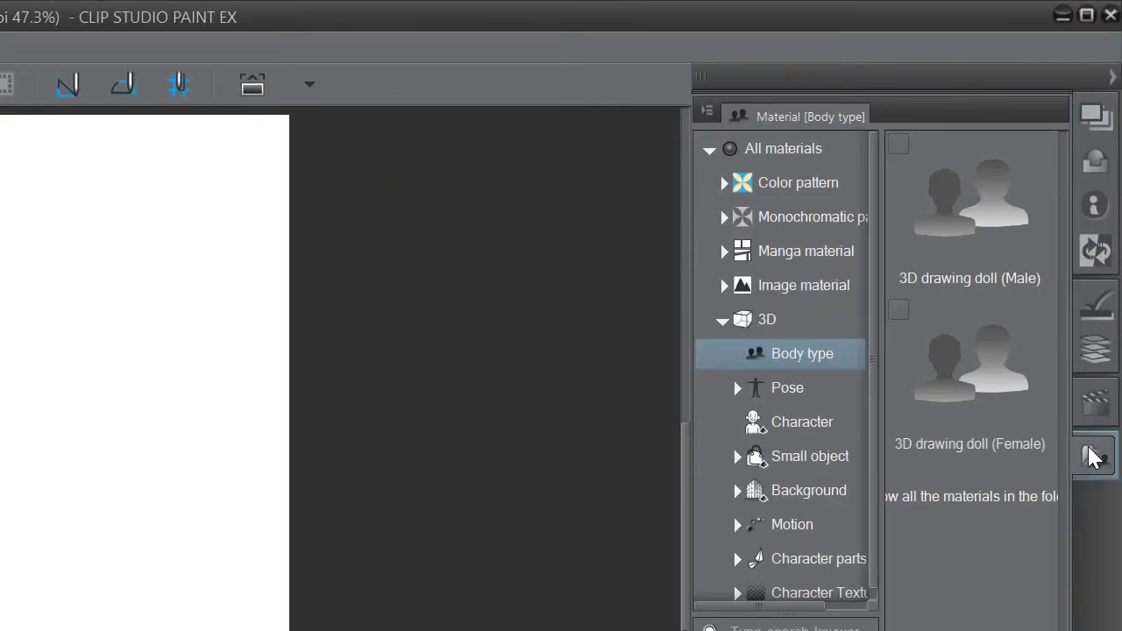
left_click(987, 454)
left_click(952, 289)
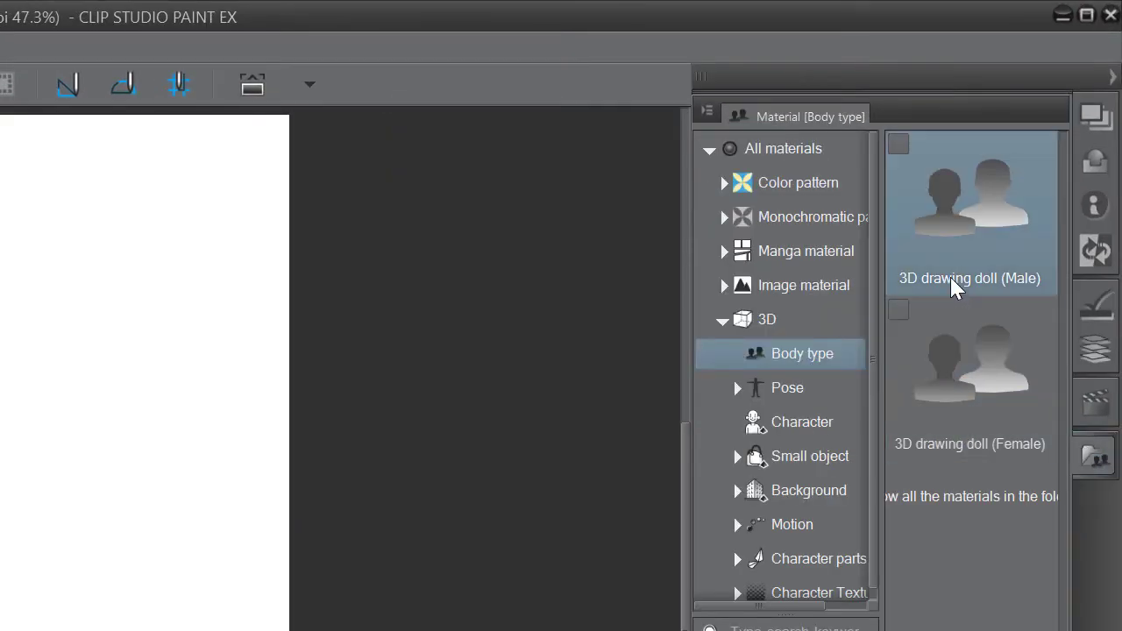
mouse_move(973, 359)
left_mouse_down()
mouse_move(450, 377)
mouse_move(520, 339)
left_mouse_up()
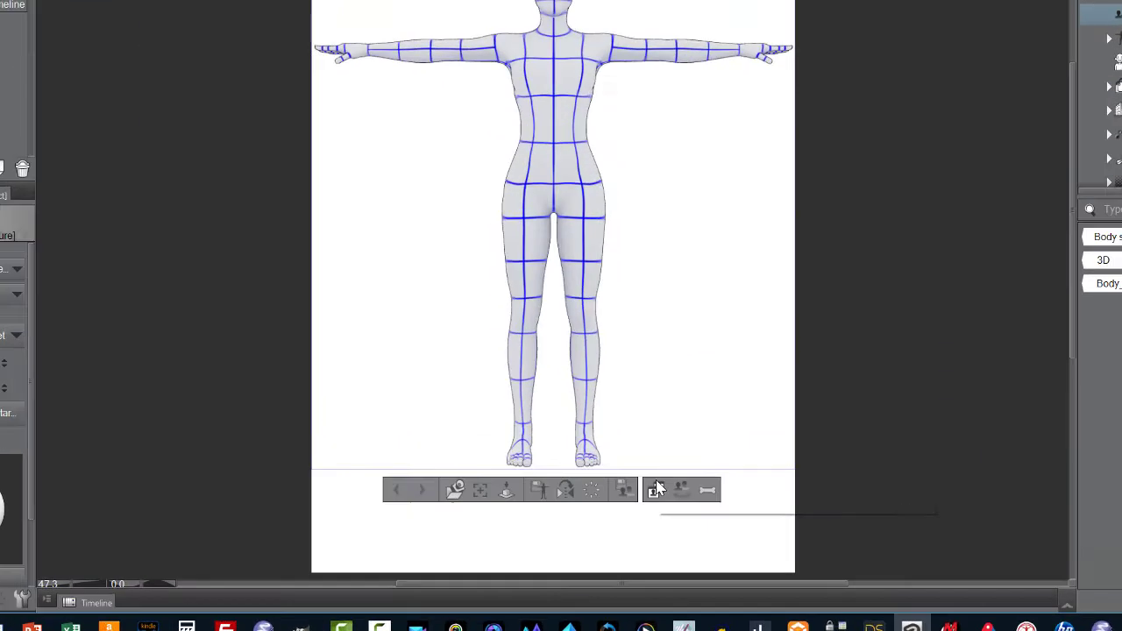
- Nudge the doll's body shape toward Slim and adjust the camera angle
left_click(606, 517)
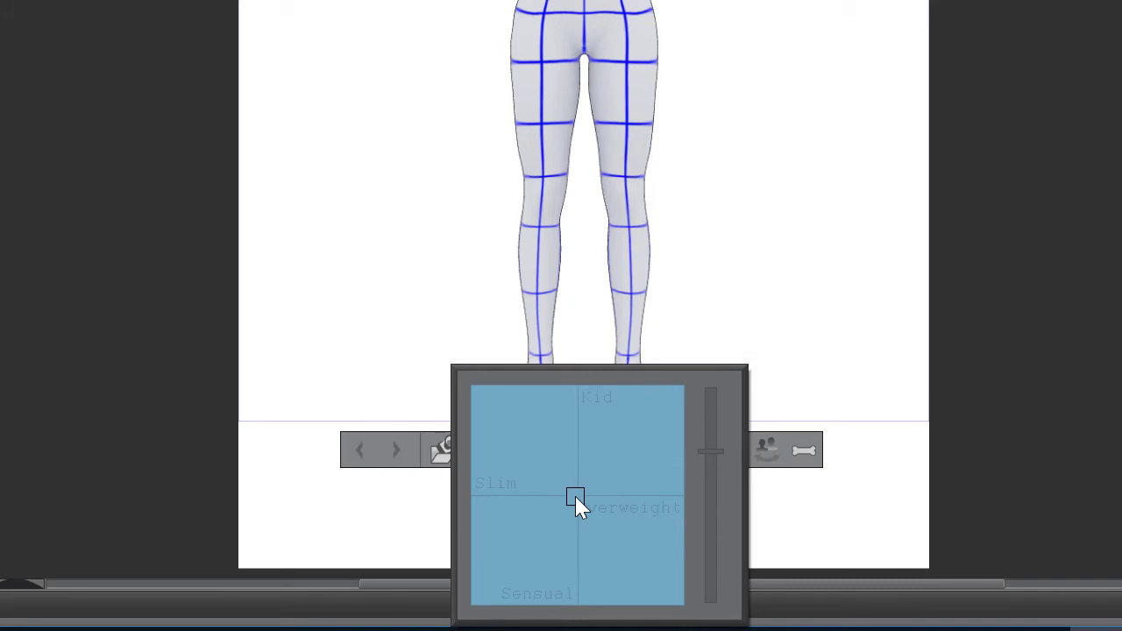
mouse_move(576, 498)
left_mouse_down()
mouse_move(580, 514)
mouse_move(577, 496)
left_mouse_up()
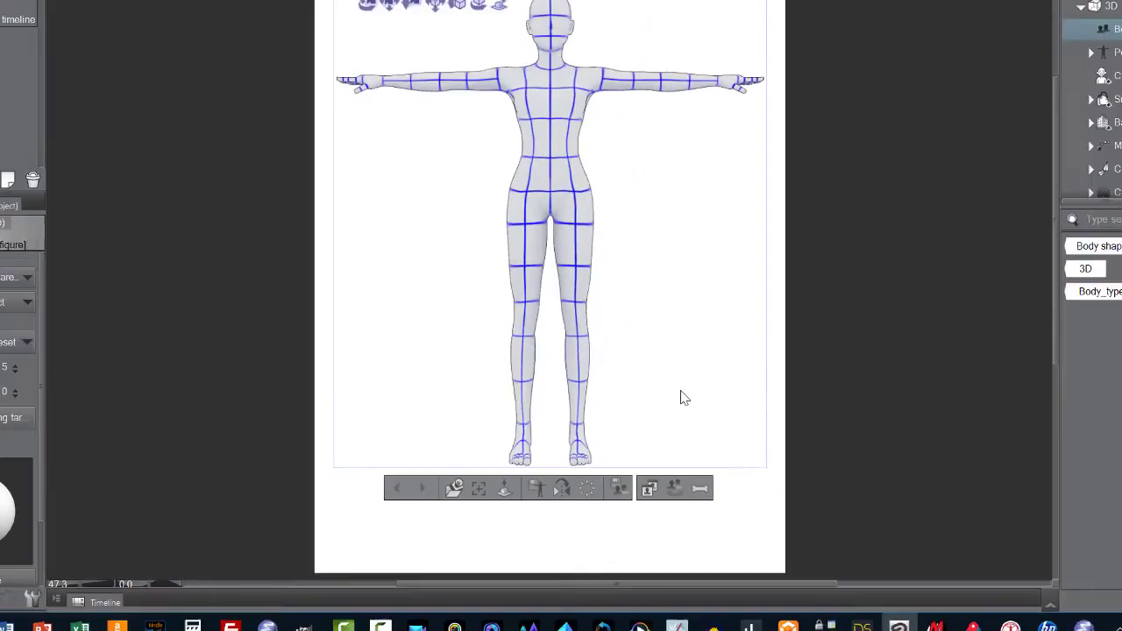
mouse_move(679, 396)
left_mouse_down()
mouse_move(506, 423)
mouse_move(446, 304)
mouse_move(422, 306)
left_mouse_up()
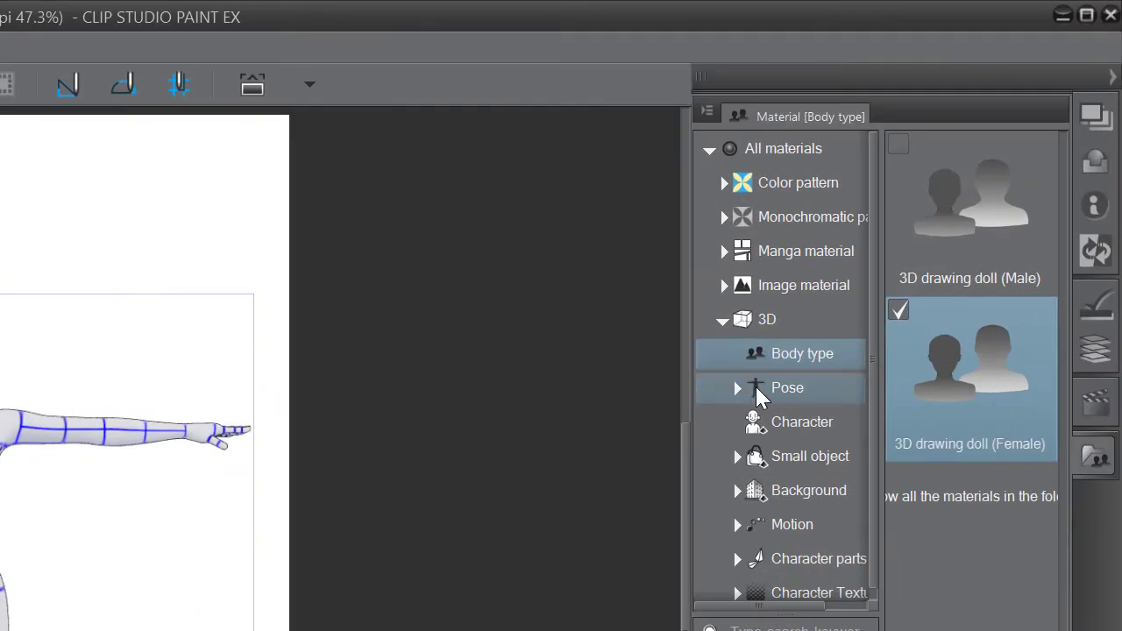
- Drop the Rise to full height whole-body pose onto the doll, replacing the T-pose
left_click(775, 391)
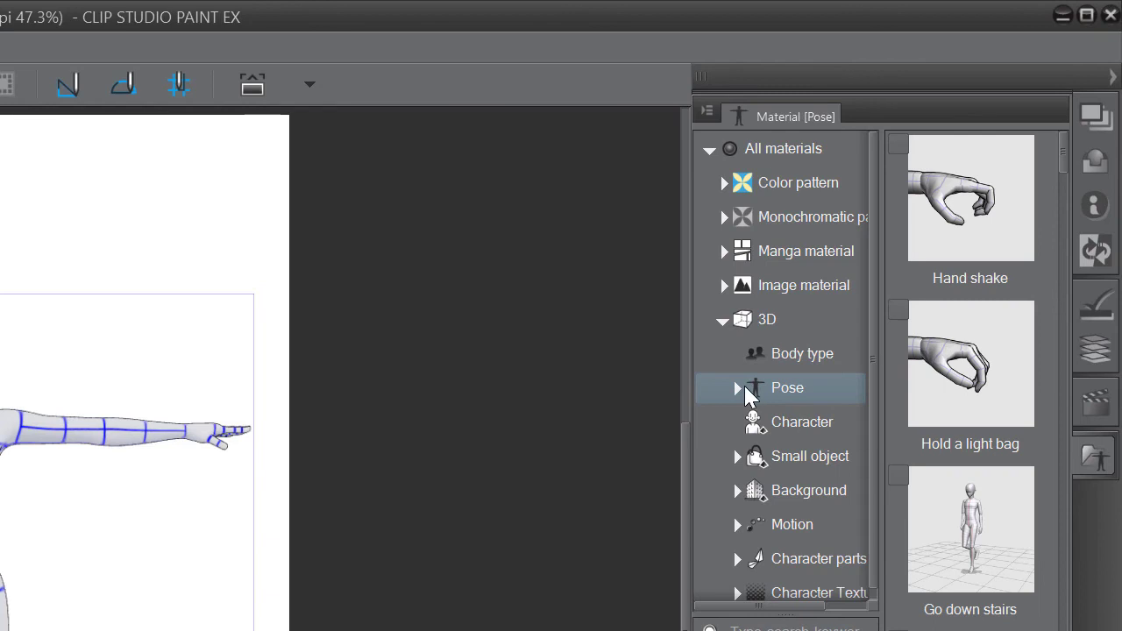
left_click(738, 389)
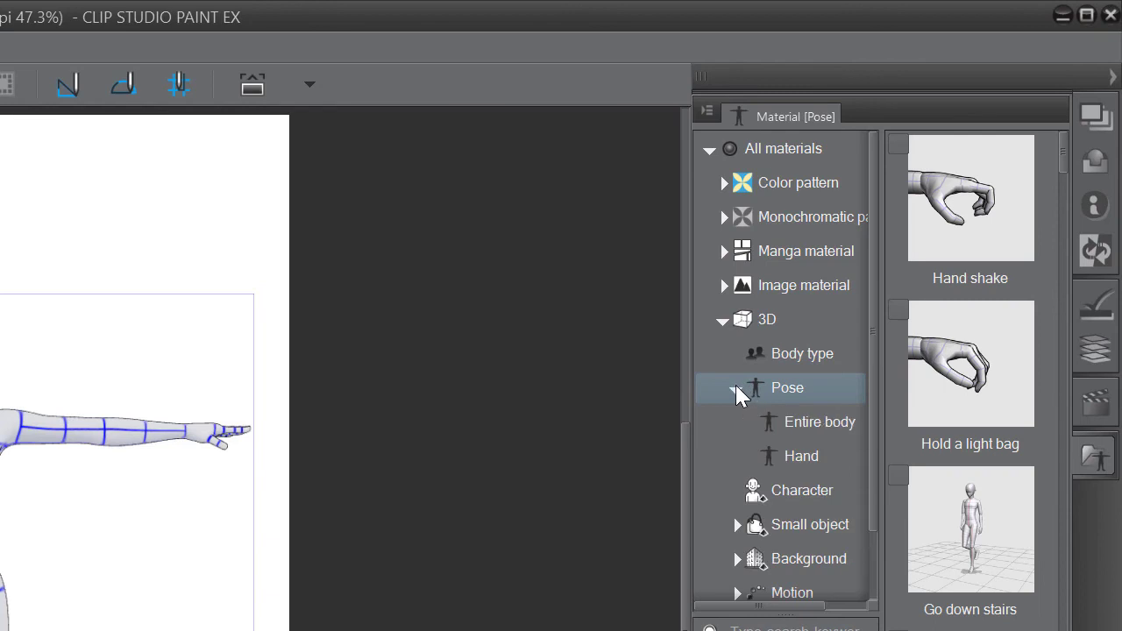
left_click(776, 422)
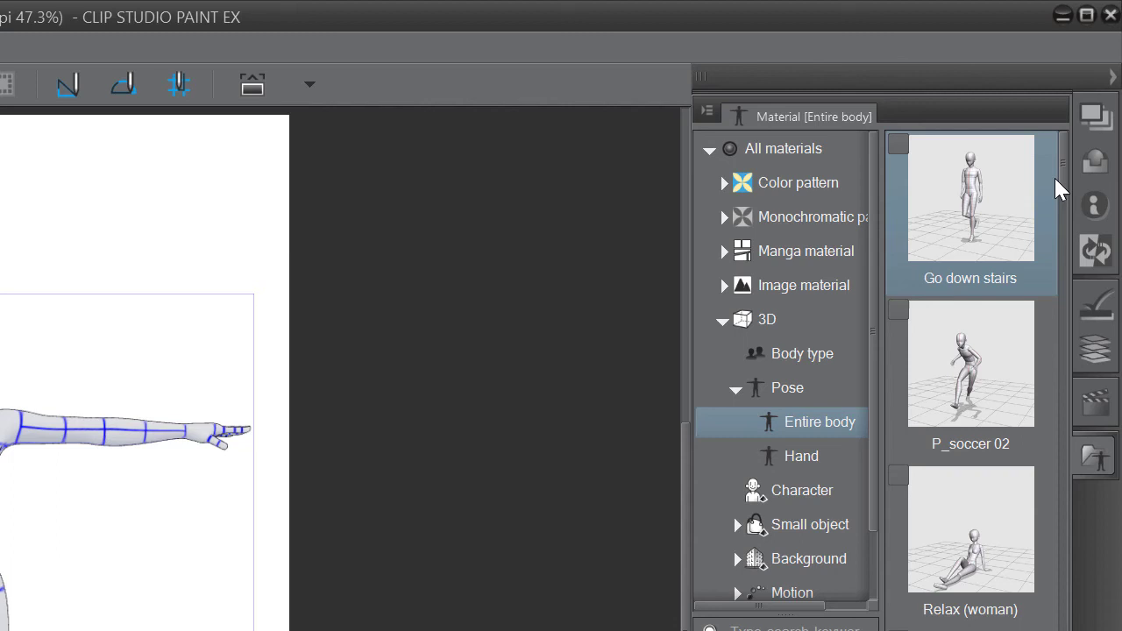
mouse_move(1061, 172)
left_mouse_down()
mouse_move(1047, 379)
mouse_move(1008, 511)
left_mouse_up()
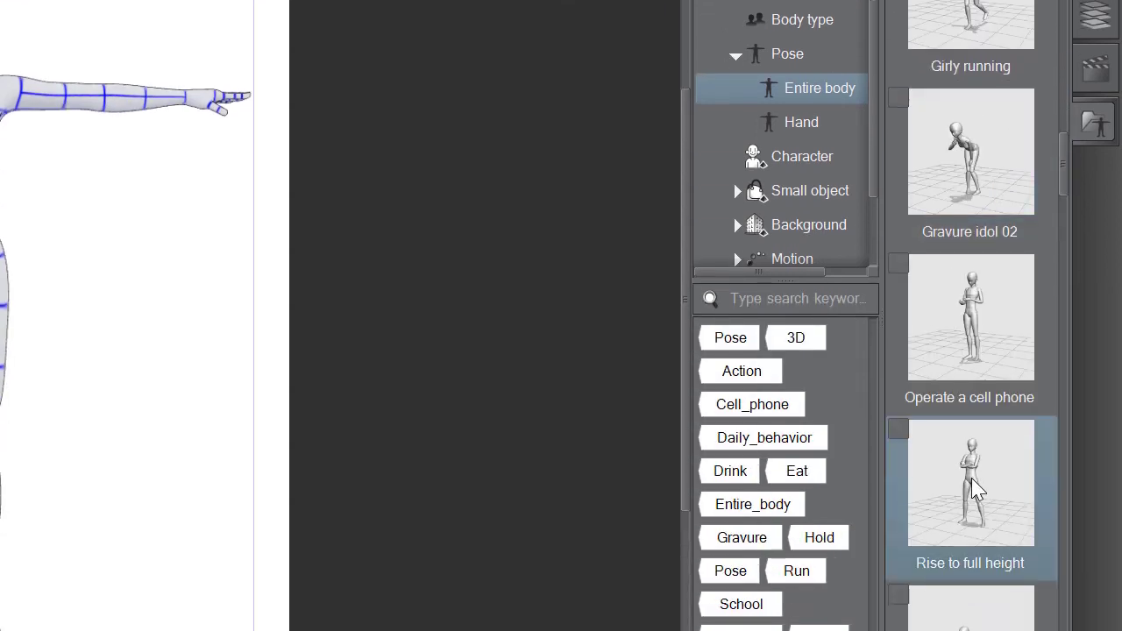
left_click_drag(975, 488, 515, 372)
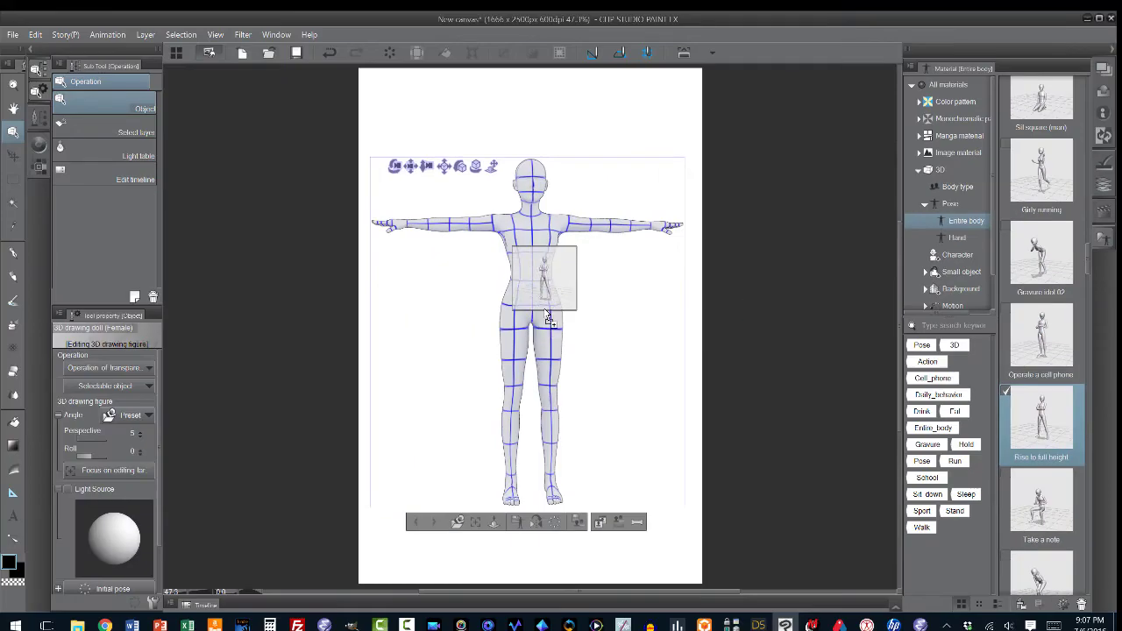
left_click_drag(516, 373, 541, 311)
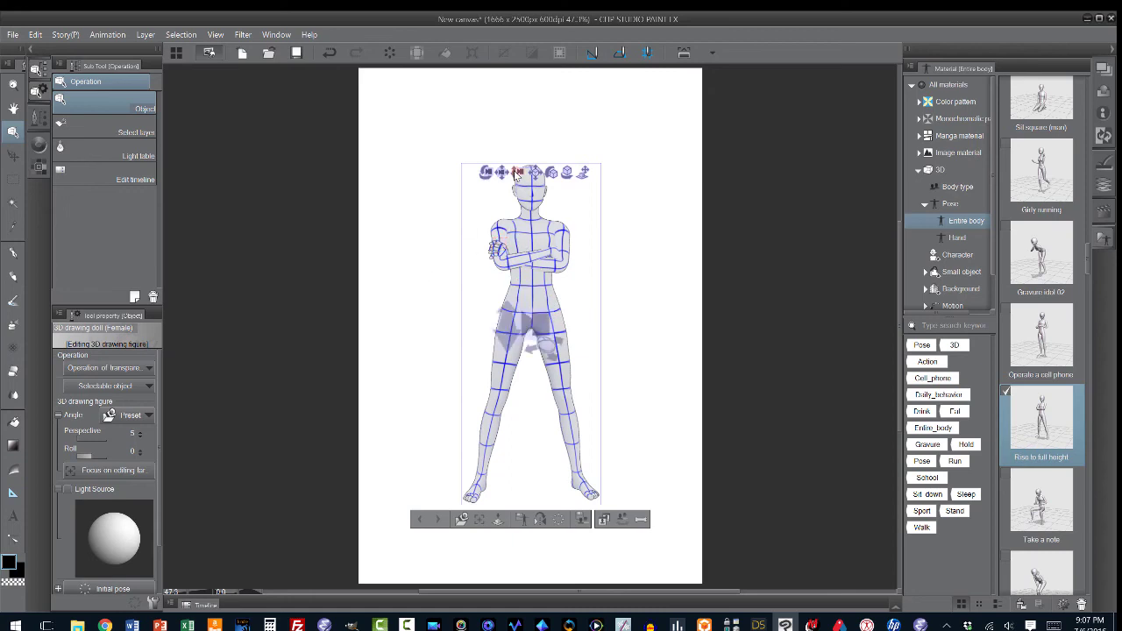
- Move the 3D camera closer and pan the view so the doll fills the canvas top to bottom
left_click_drag(517, 174, 506, 202)
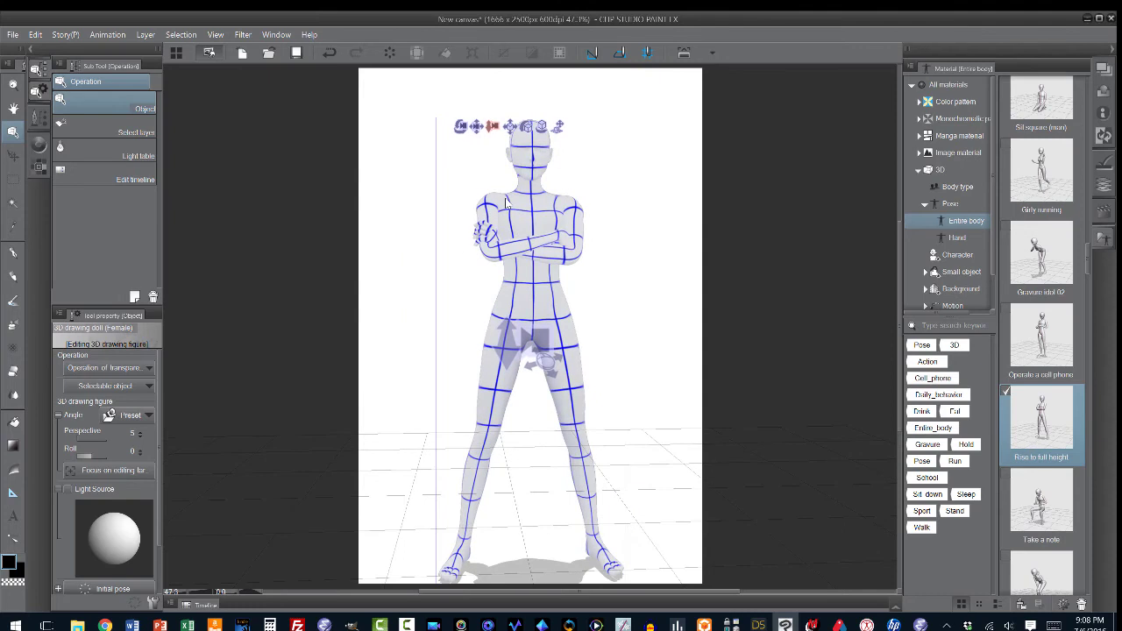
left_click(506, 201)
left_click(13, 107)
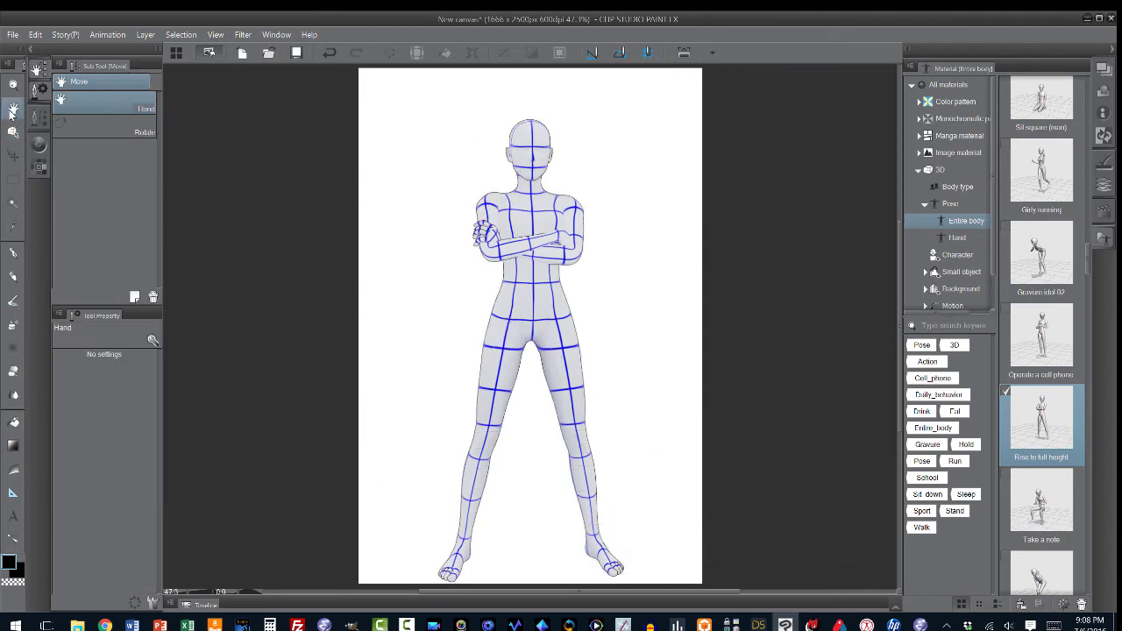
left_click_drag(410, 257, 409, 232)
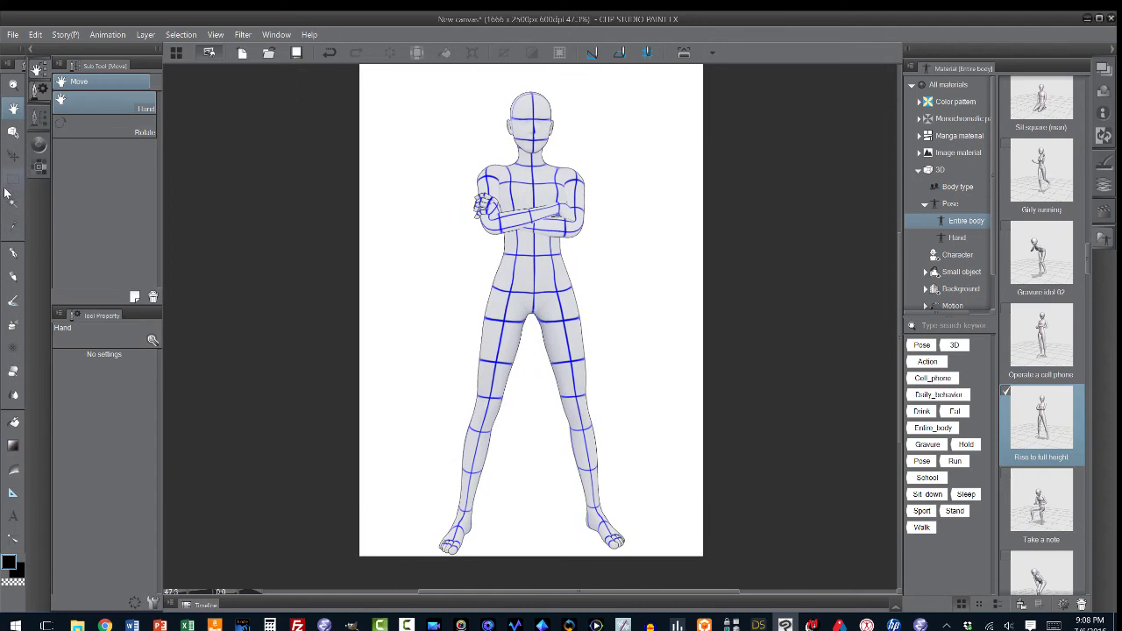
left_click(13, 152)
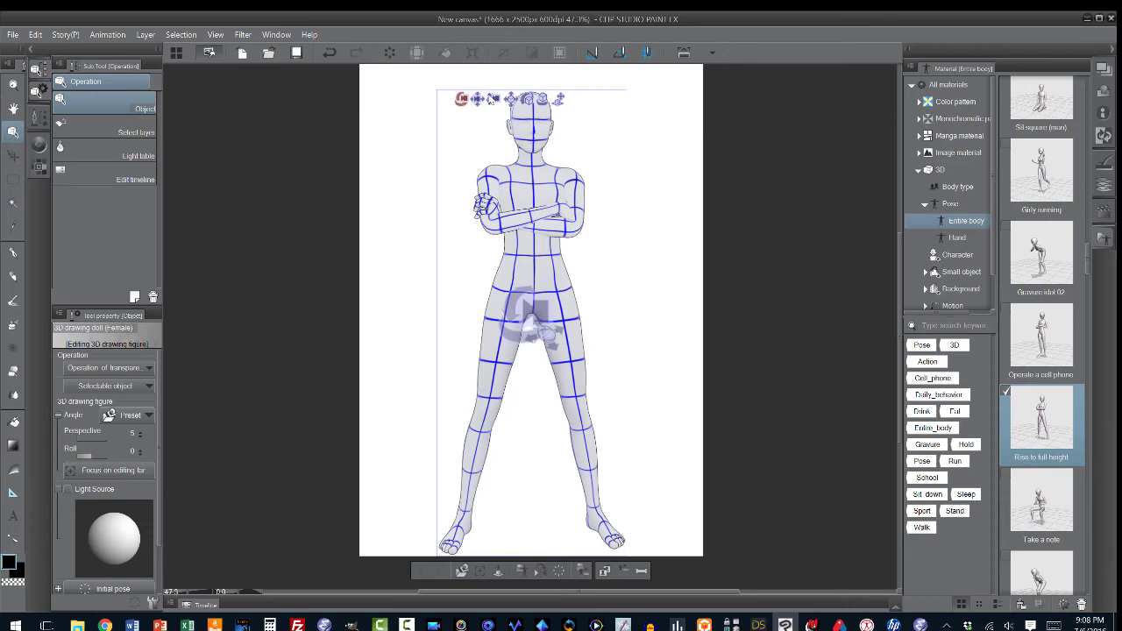
left_click_drag(492, 101, 493, 105)
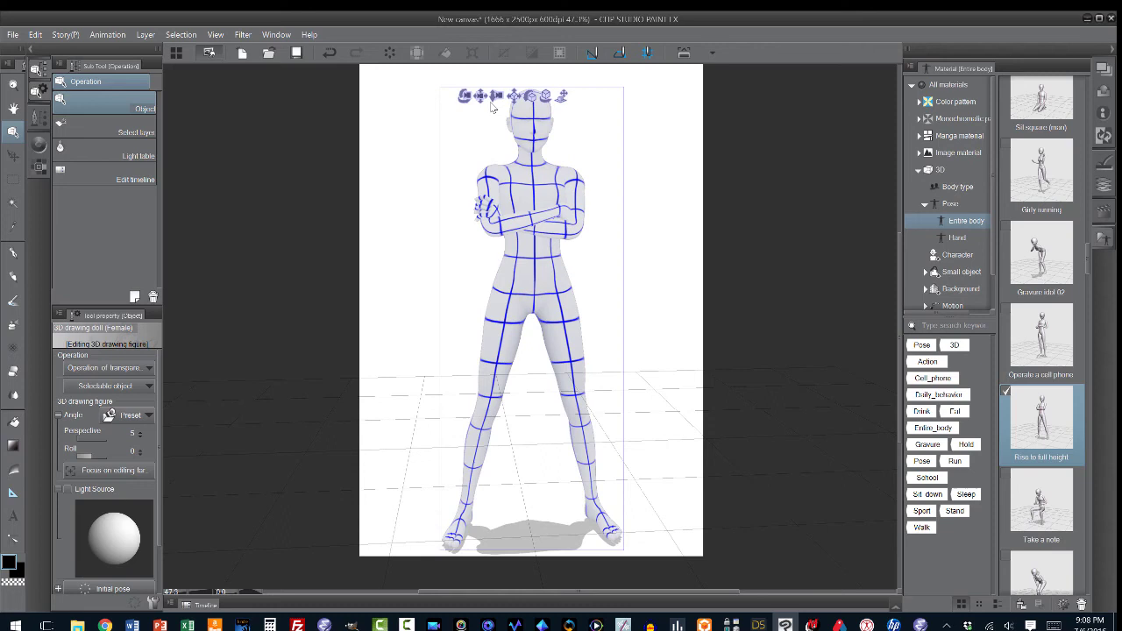
mouse_move(492, 105)
left_mouse_down()
mouse_move(502, 101)
mouse_move(468, 127)
left_mouse_up()
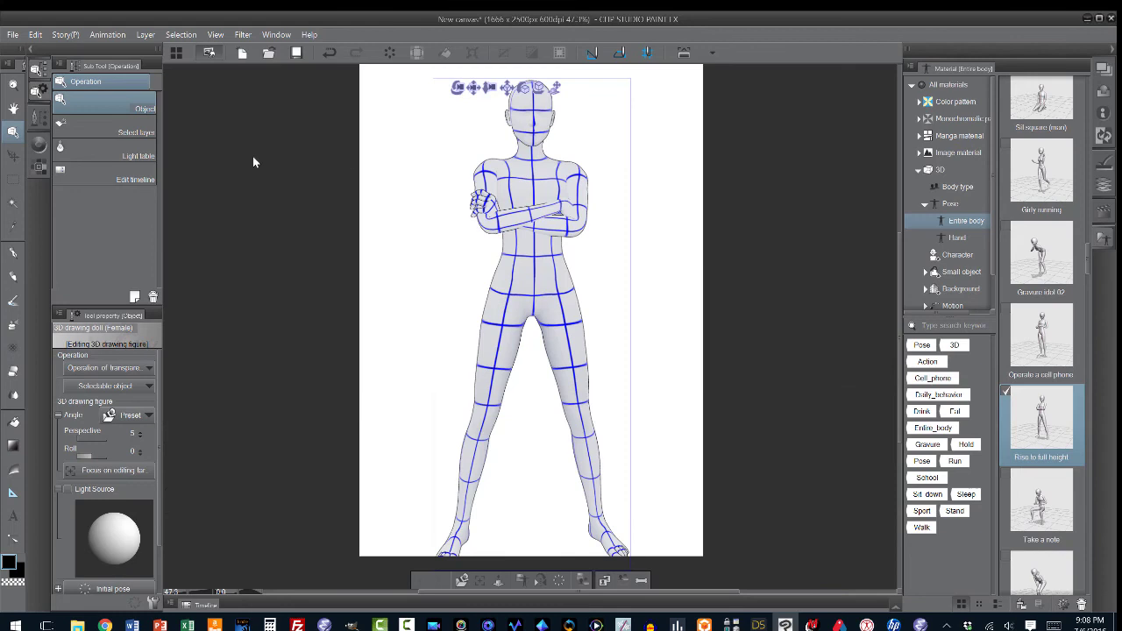
- Fine-tune the doll's camera position and perspective, then show the Layer palette
left_click(13, 109)
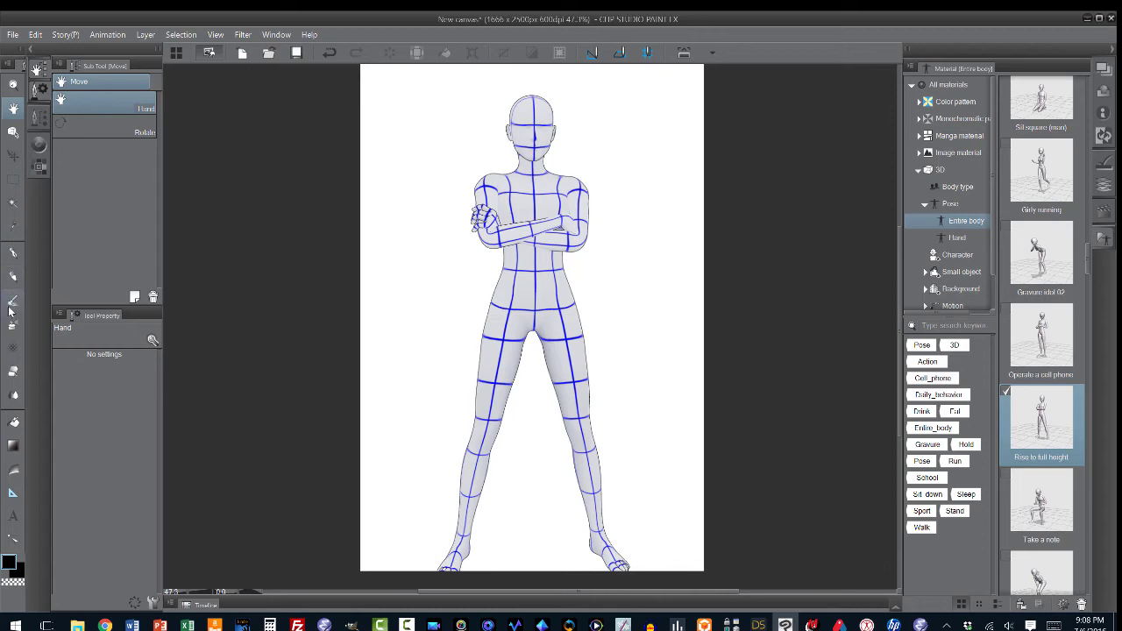
left_click(12, 132)
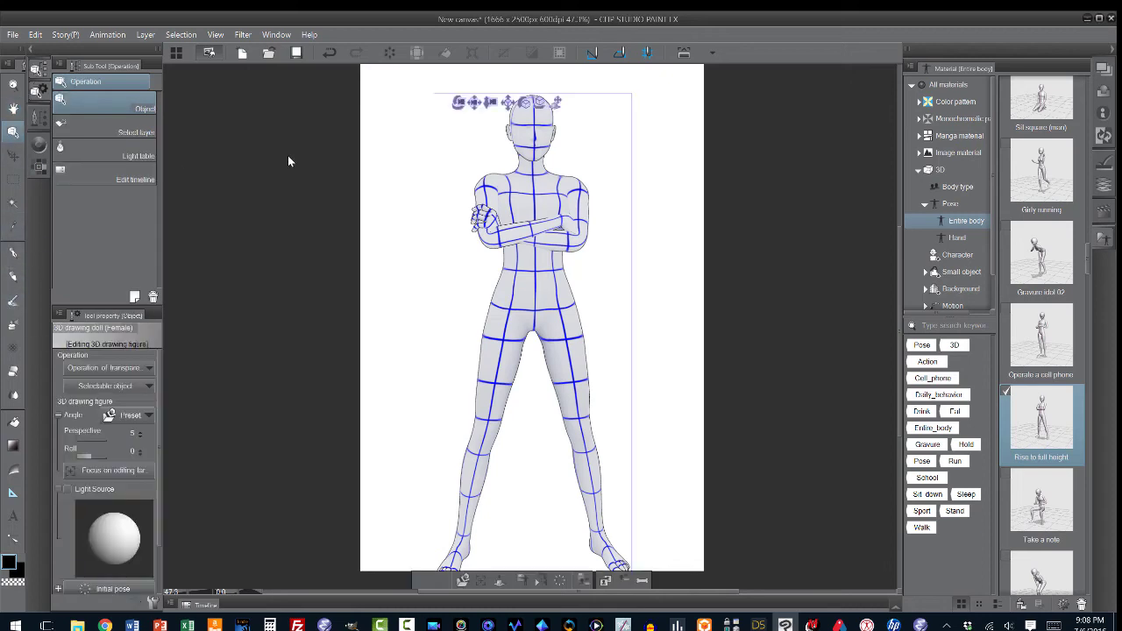
left_click(488, 104)
left_click_drag(488, 104, 488, 110)
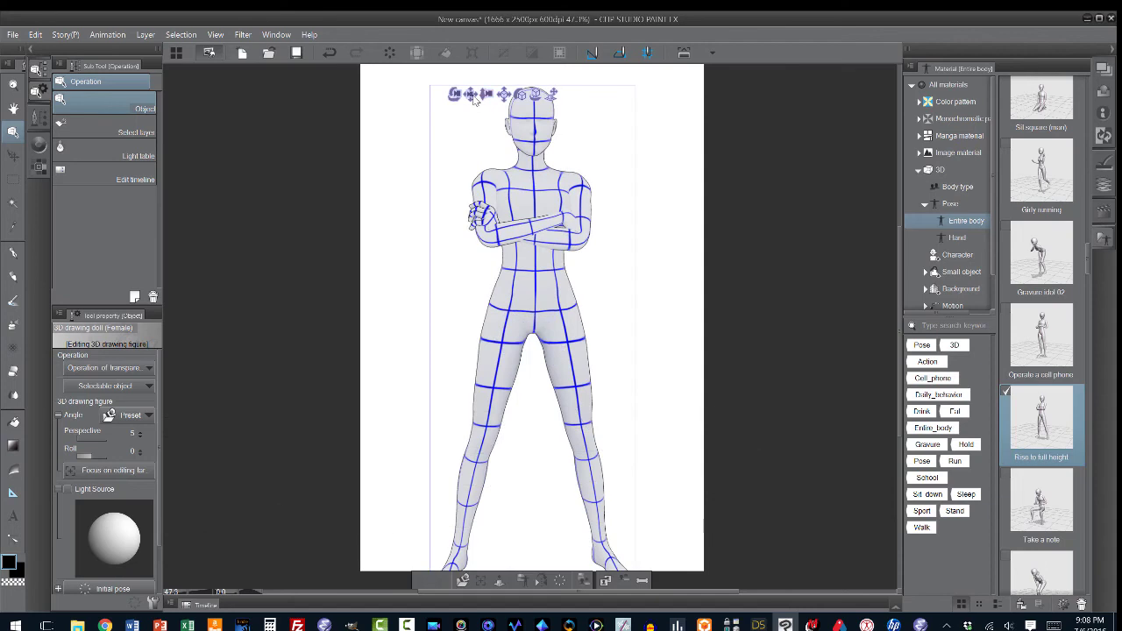
mouse_move(474, 96)
left_mouse_down()
mouse_move(473, 74)
mouse_move(482, 94)
left_mouse_up()
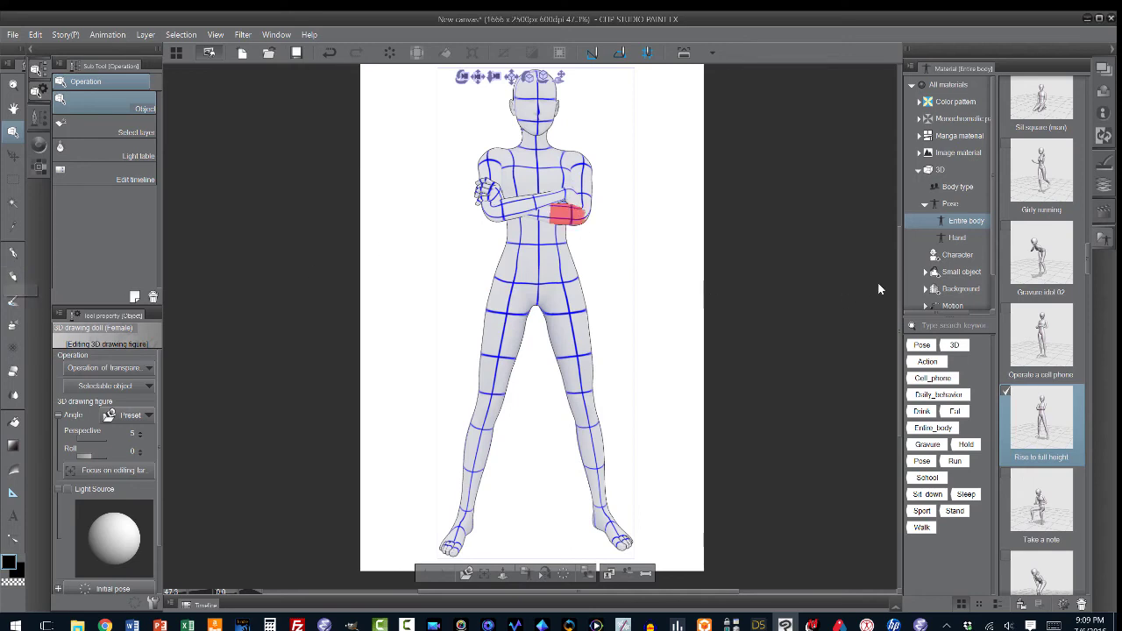
left_click(1106, 172)
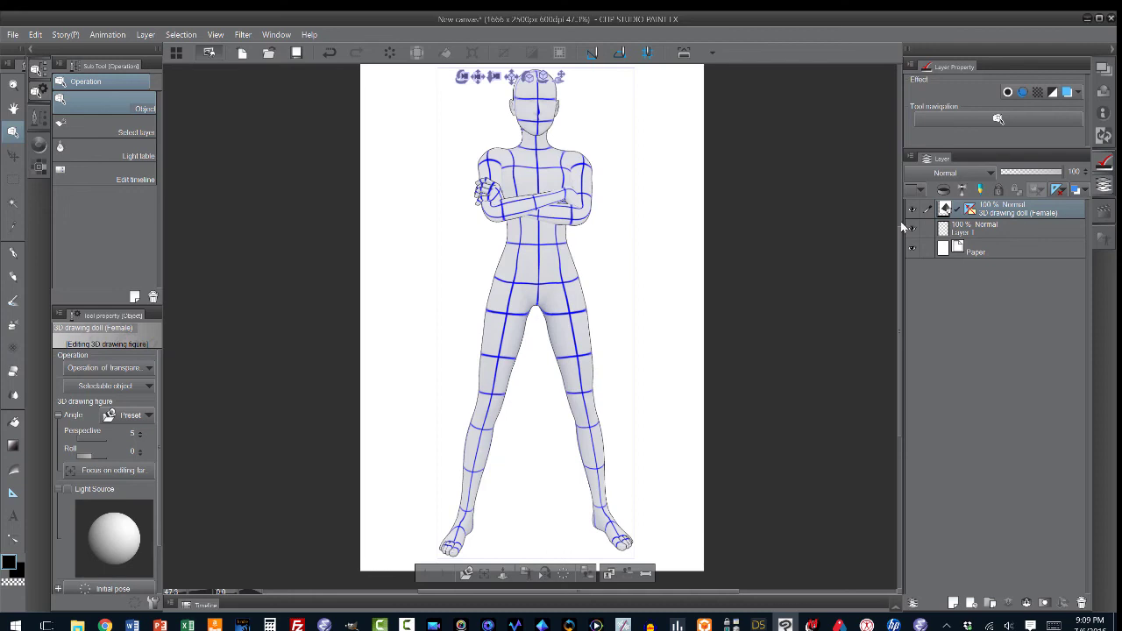
- Choose the Darker pencil and move Layer 1 above the 3D drawing doll (Female) layer
left_click(13, 276)
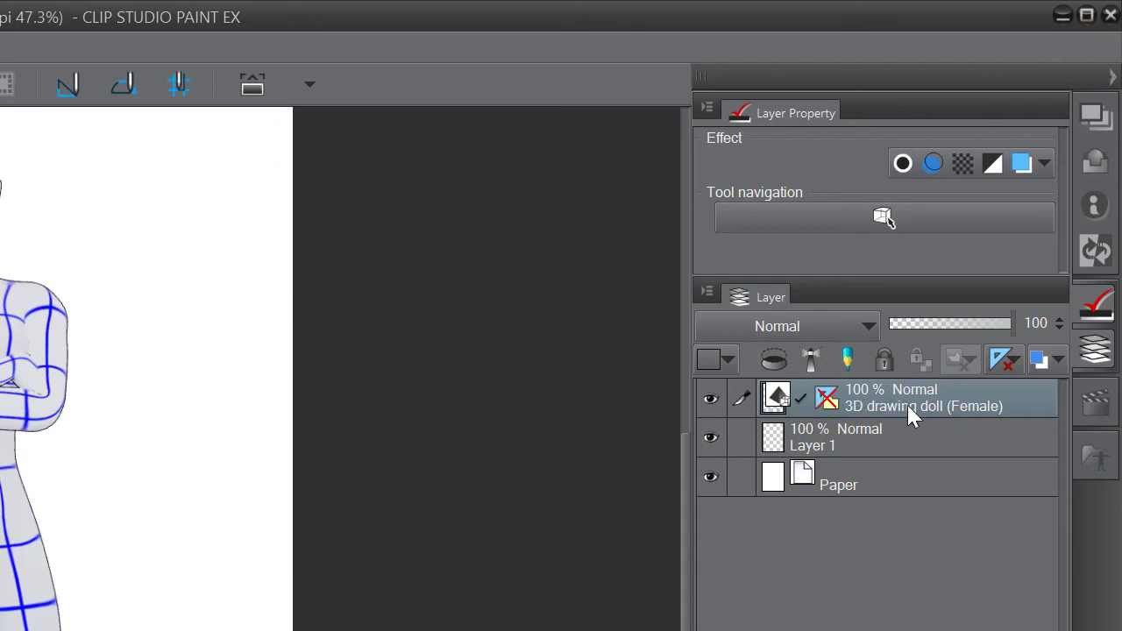
left_click(844, 441)
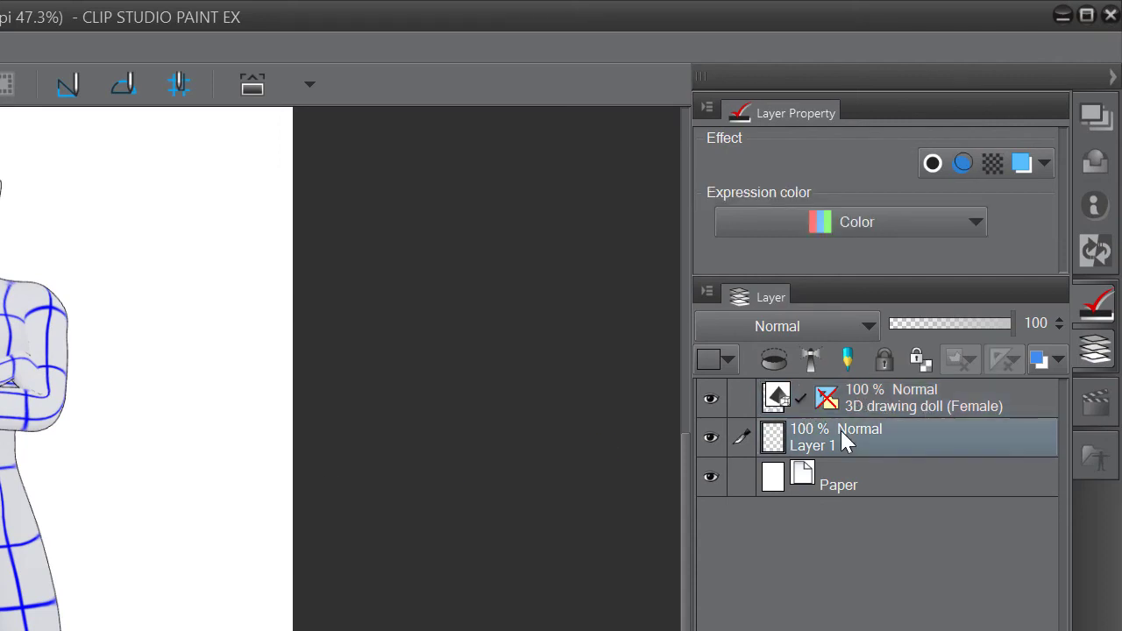
left_click_drag(842, 431, 849, 391)
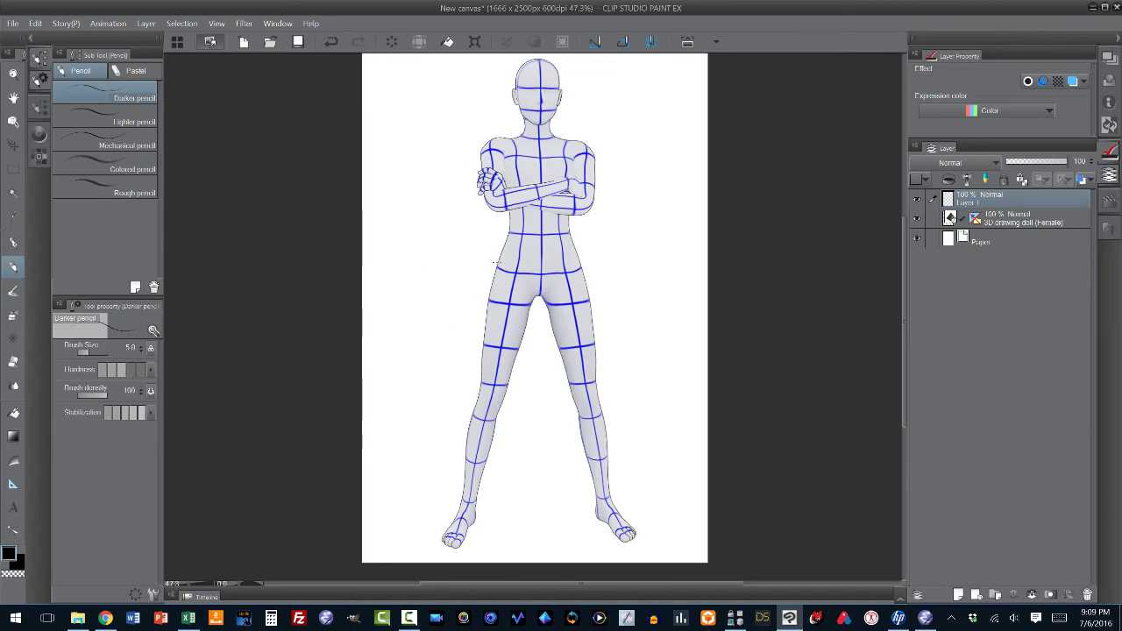
- Undo the trial stroke from the doll's hip and set the pencil brush size to 10
left_click_drag(492, 279, 373, 431)
key("ctrl+z")
left_click(39, 107)
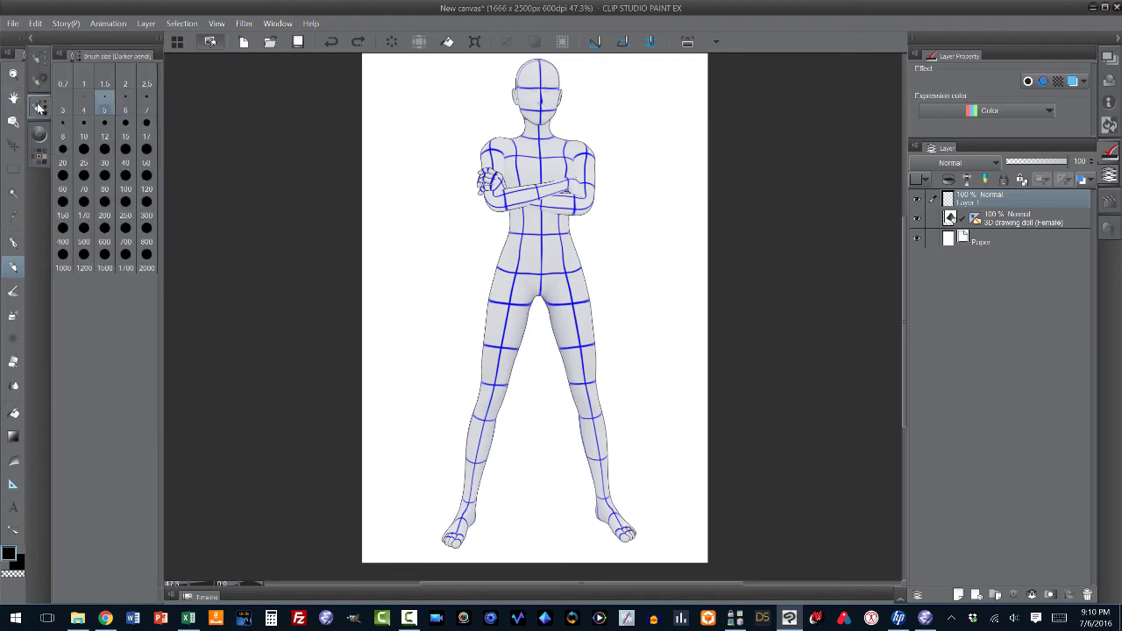
left_click(85, 130)
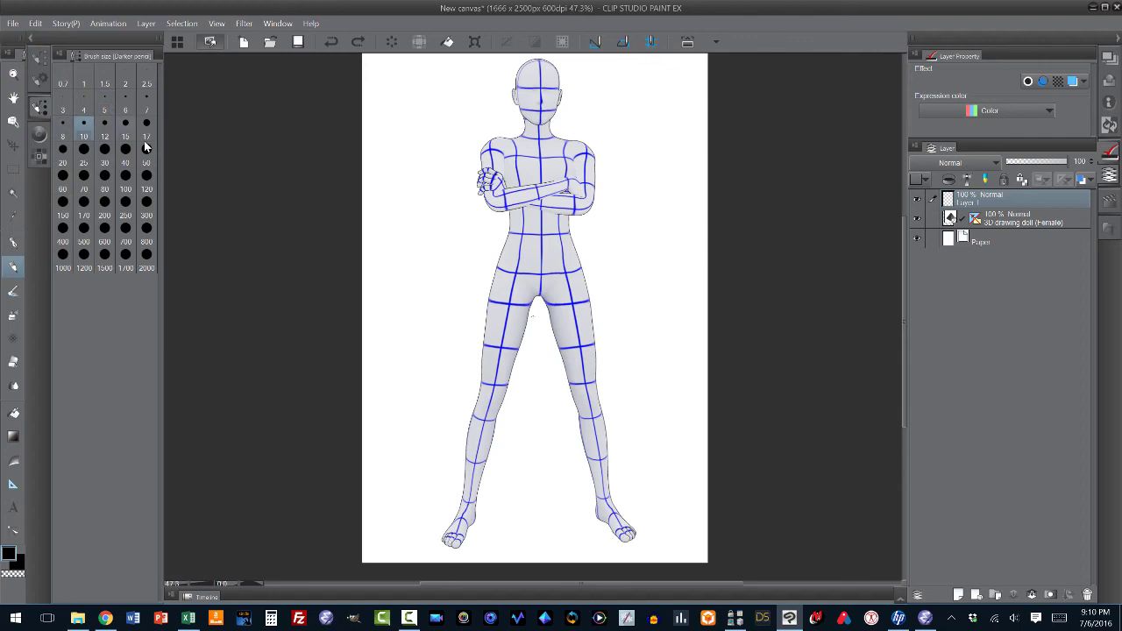
left_click(39, 57)
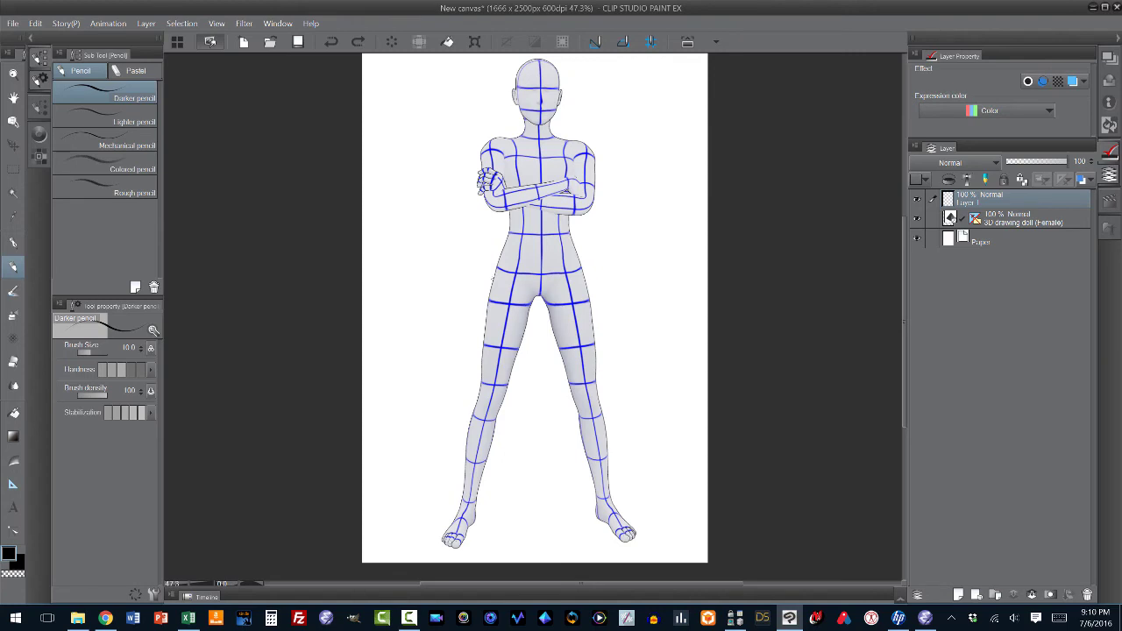
- Outline the dress flowing left from the hip and add three fold lines inside it
mouse_move(488, 289)
left_mouse_down()
mouse_move(370, 376)
mouse_move(377, 430)
mouse_move(423, 475)
mouse_move(549, 490)
left_mouse_up()
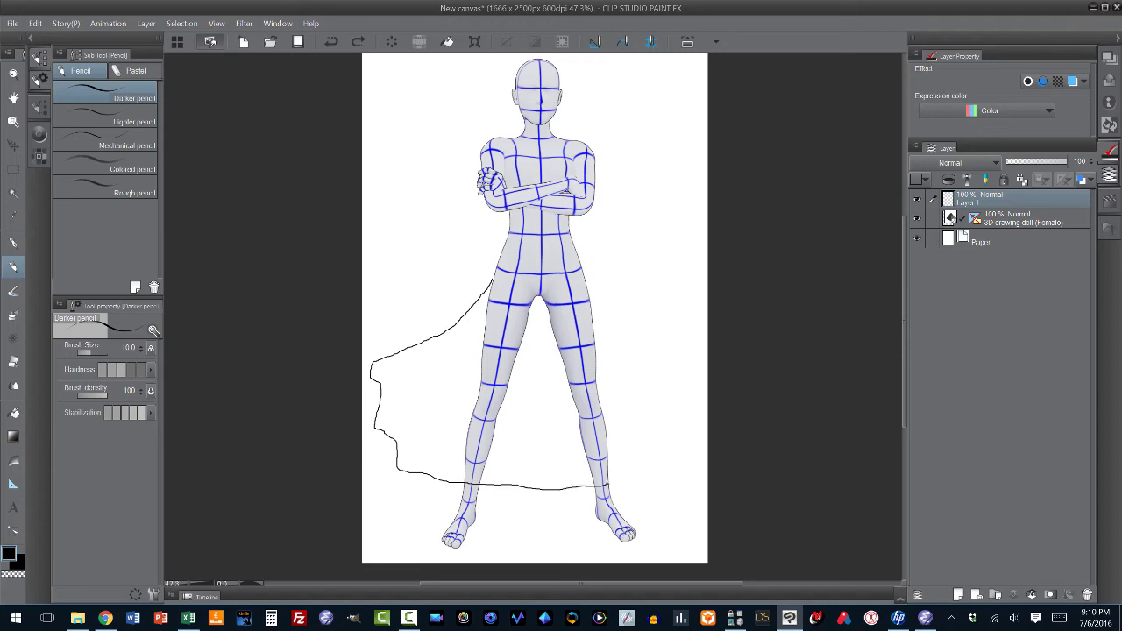
key("ctrl+y")
mouse_move(387, 383)
left_mouse_down()
mouse_move(435, 377)
mouse_move(520, 319)
left_mouse_up()
mouse_move(400, 432)
left_mouse_down()
mouse_move(438, 416)
mouse_move(540, 329)
left_mouse_up()
mouse_move(456, 470)
left_mouse_down()
mouse_move(520, 433)
mouse_move(566, 331)
left_mouse_up()
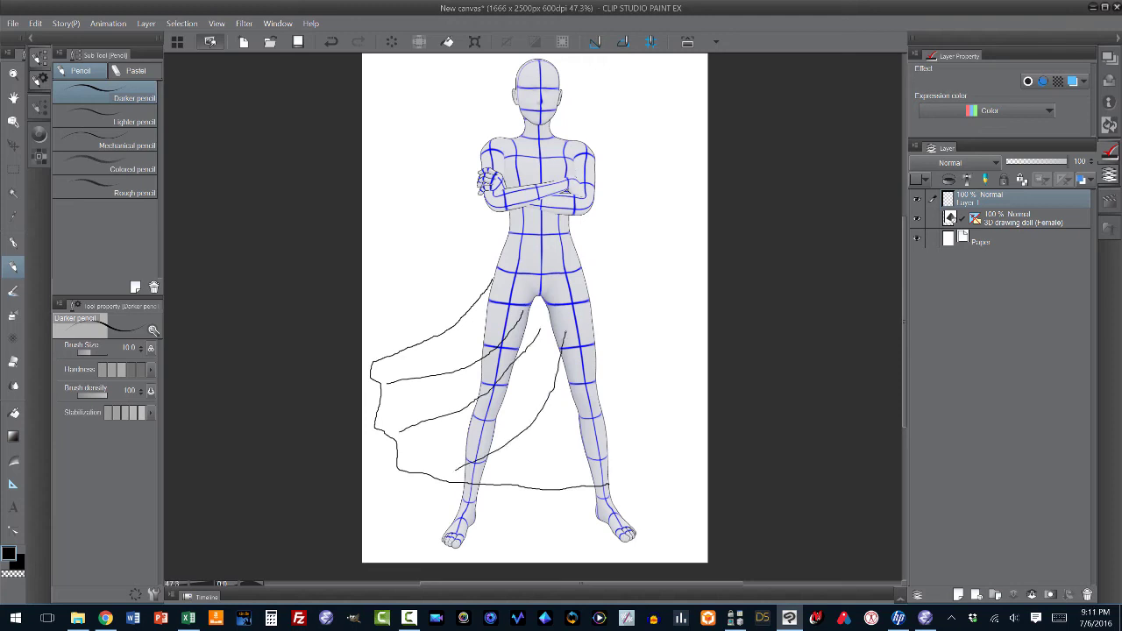
- Draw two lines along the right leg and a neckline stroke on the chest
left_click_drag(562, 472, 586, 339)
left_click_drag(591, 471, 596, 359)
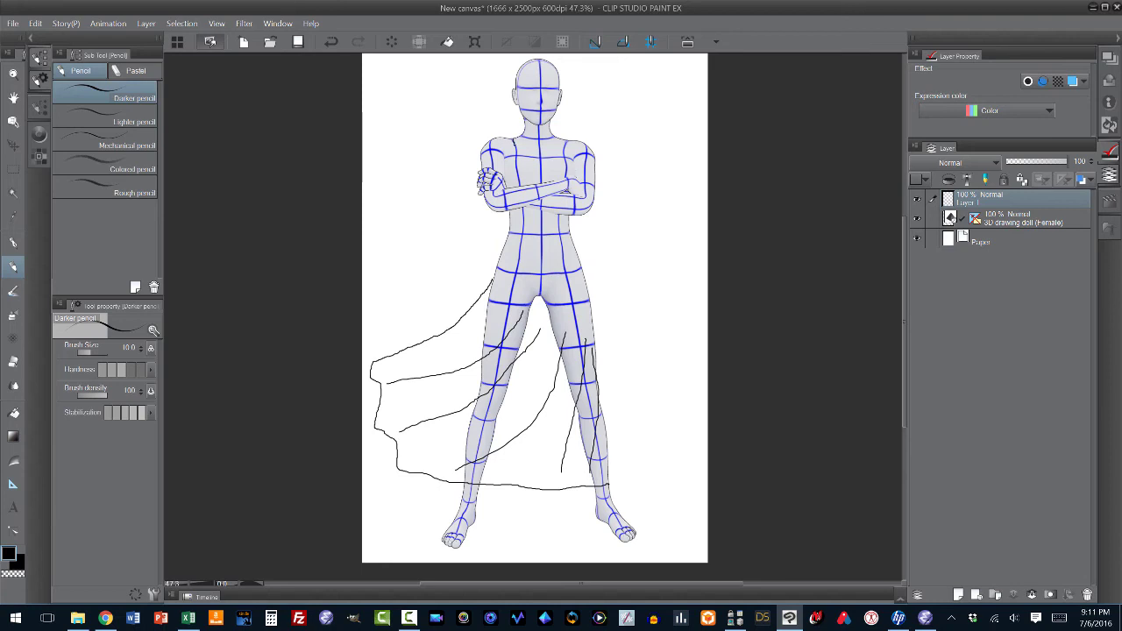
left_click_drag(517, 154, 525, 169)
- Draw a second short neckline stroke on the chest matching the first
left_click_drag(558, 148, 551, 161)
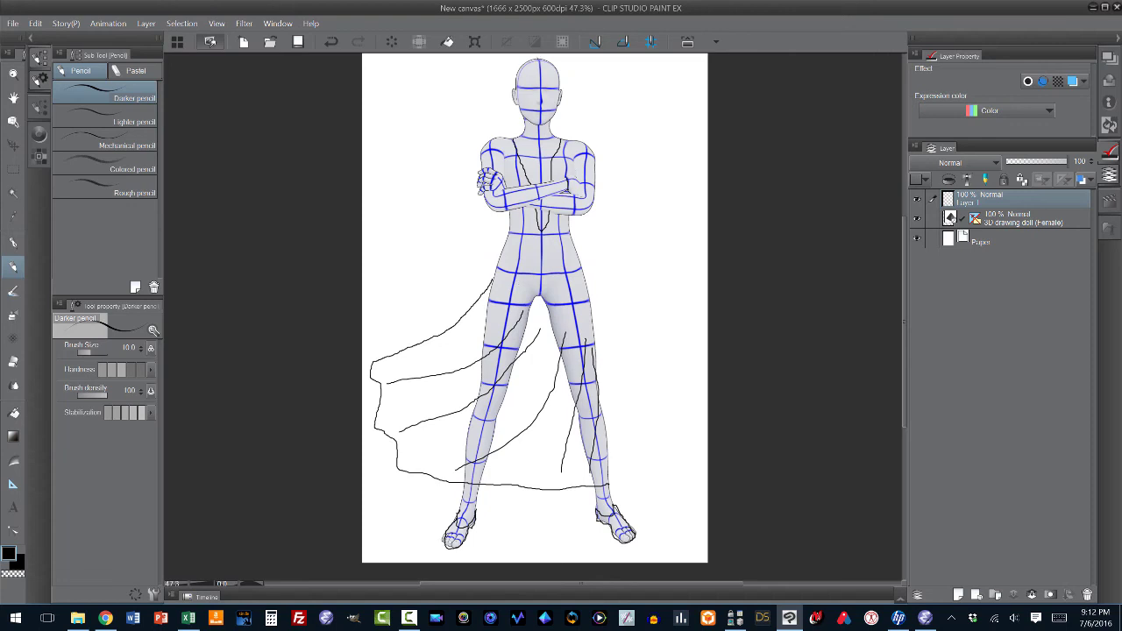
- Pencil hair strands sweeping left from the top of the head, plus one to the right
left_click_drag(537, 58, 454, 76)
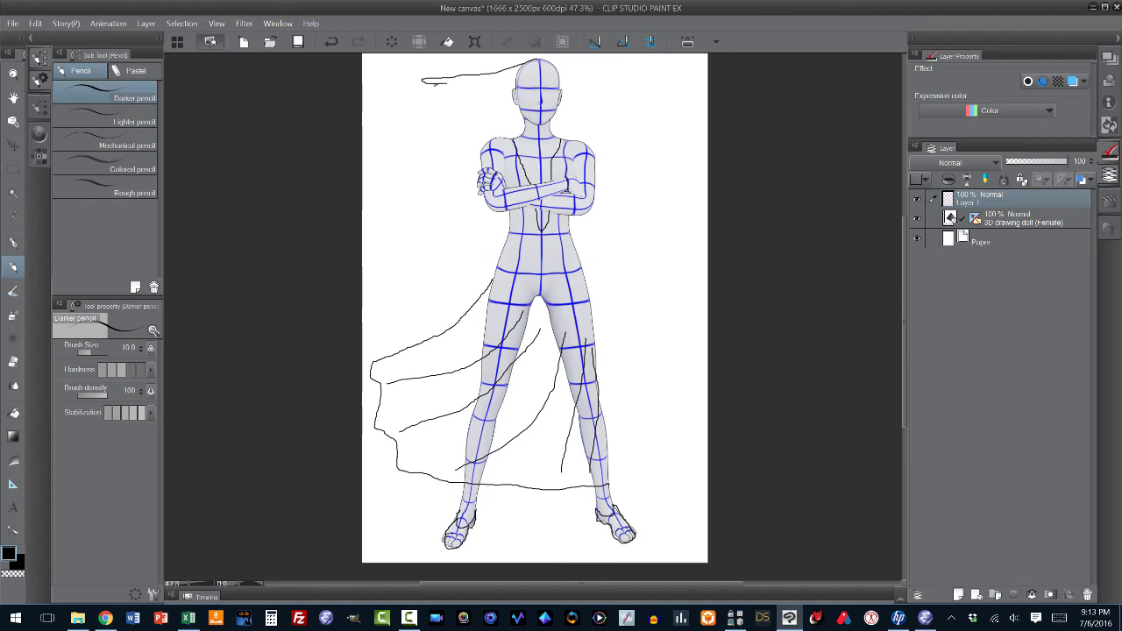
mouse_move(437, 84)
left_mouse_down()
mouse_move(423, 89)
mouse_move(466, 95)
mouse_move(422, 101)
mouse_move(455, 104)
mouse_move(433, 121)
mouse_move(486, 108)
mouse_move(482, 127)
mouse_move(516, 114)
left_mouse_up()
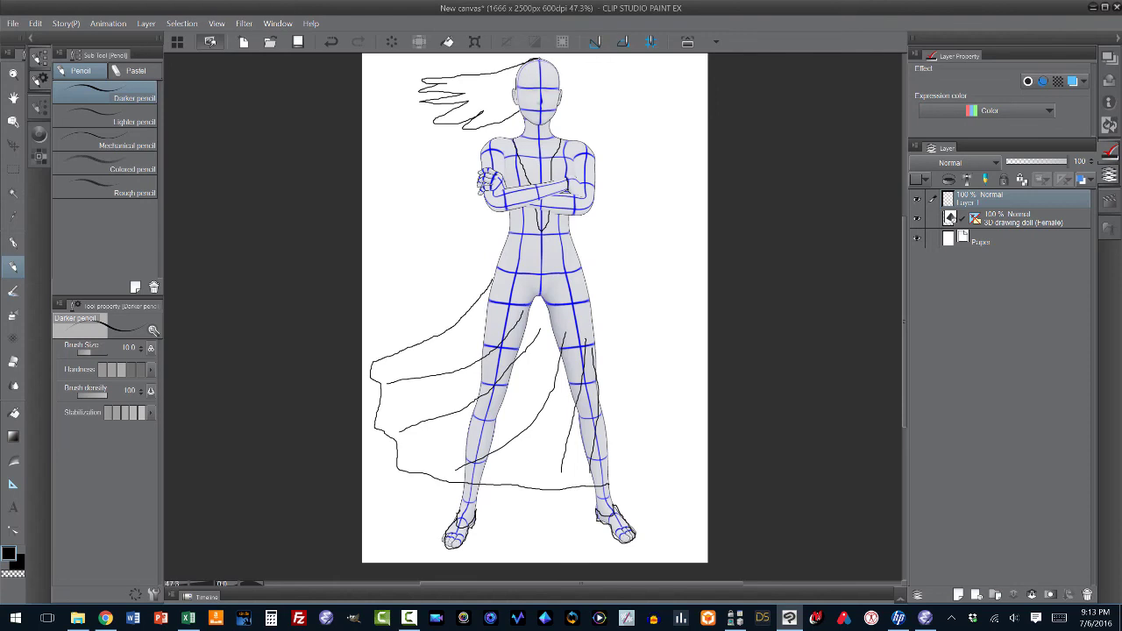
left_click_drag(542, 60, 558, 59)
- Create a new blank canvas from File > New with the default settings
left_click(12, 23)
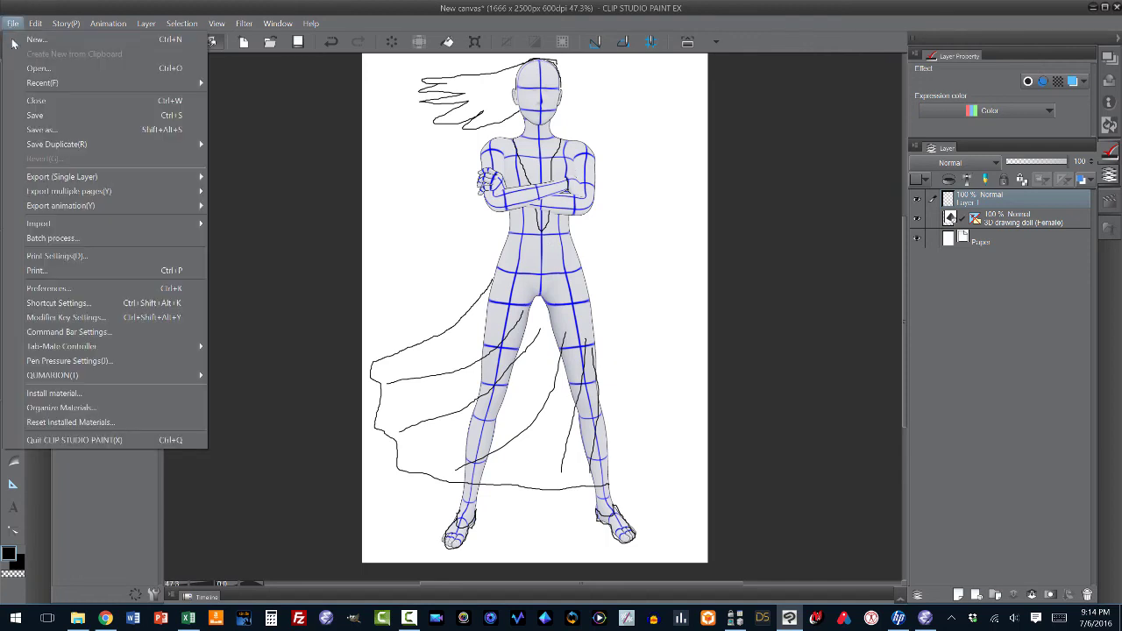
left_click(30, 40)
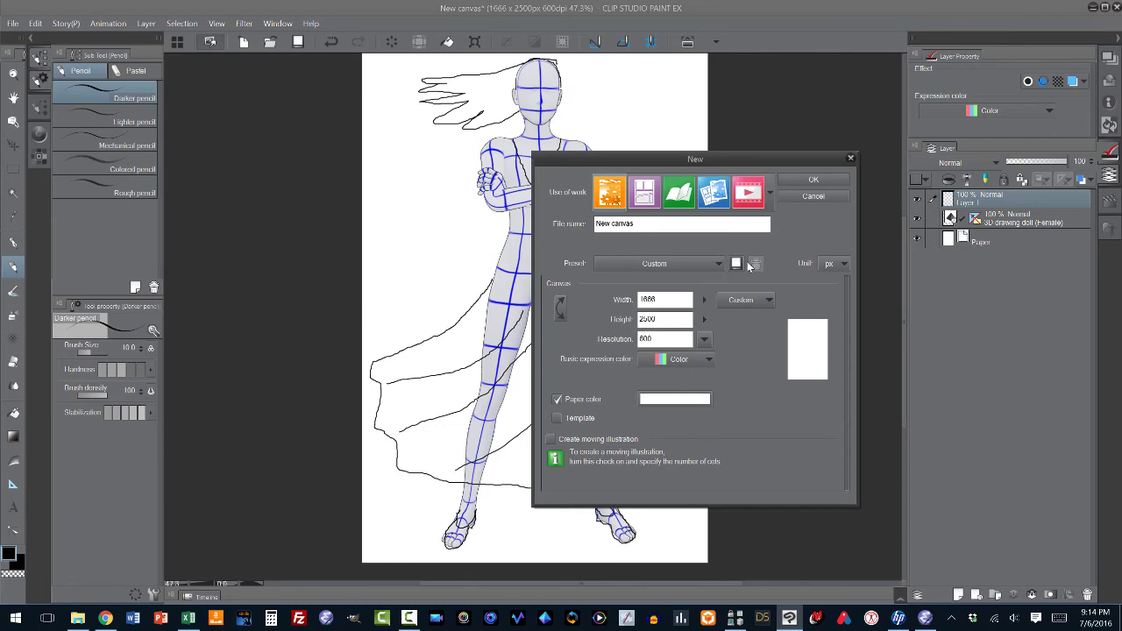
left_click(796, 181)
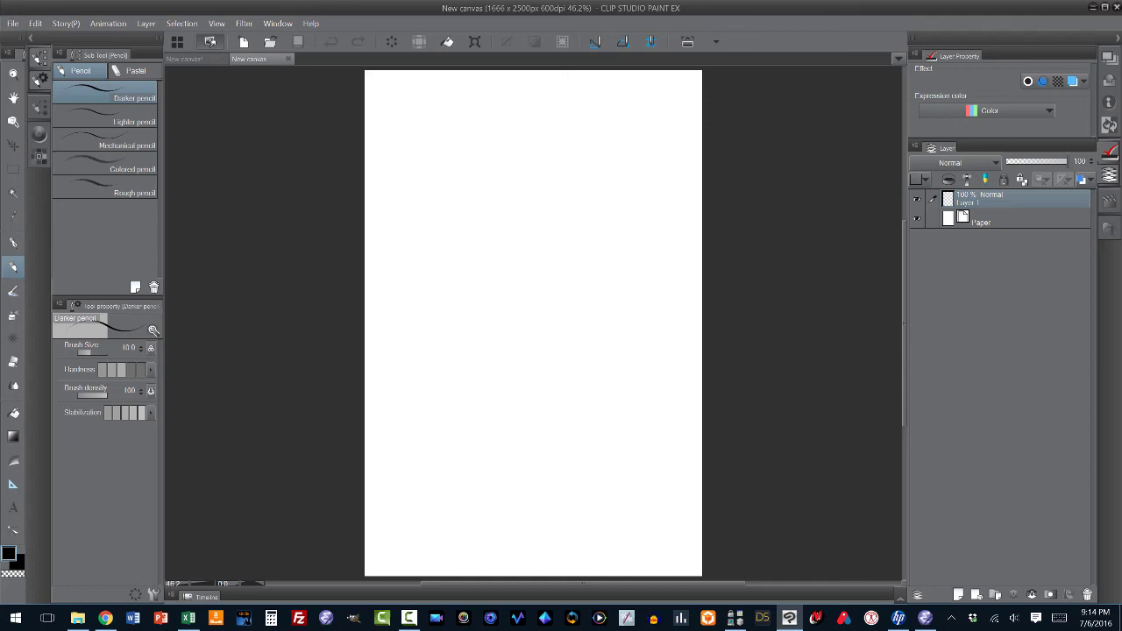
- Drag the female 3D drawing doll from the Material palette's 3D body types onto the canvas
left_click(1110, 227)
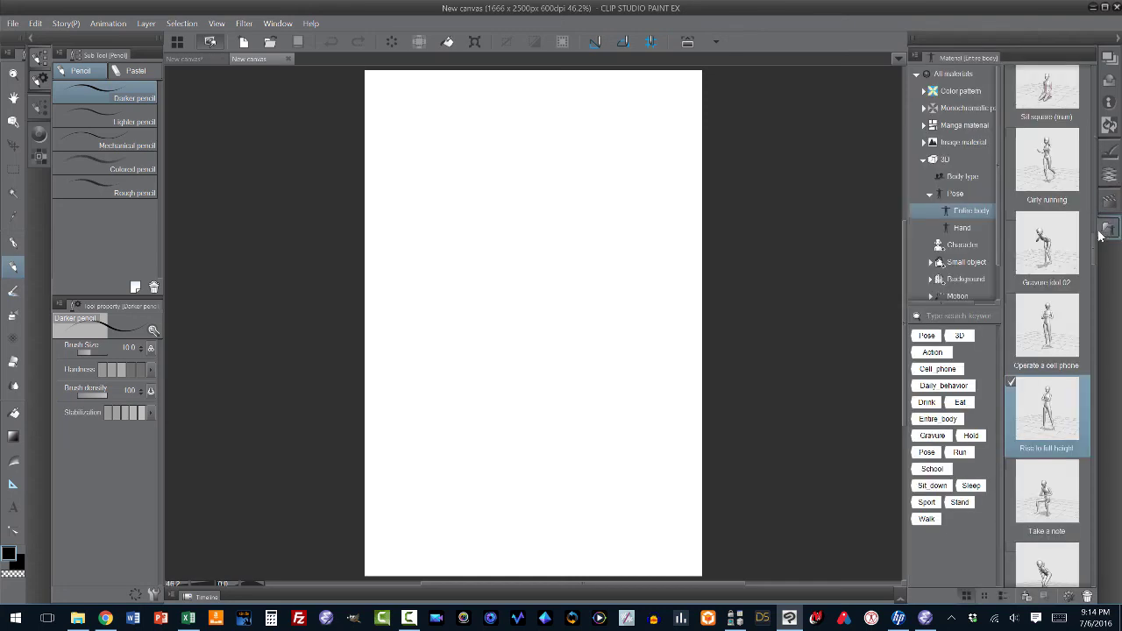
left_click(957, 178)
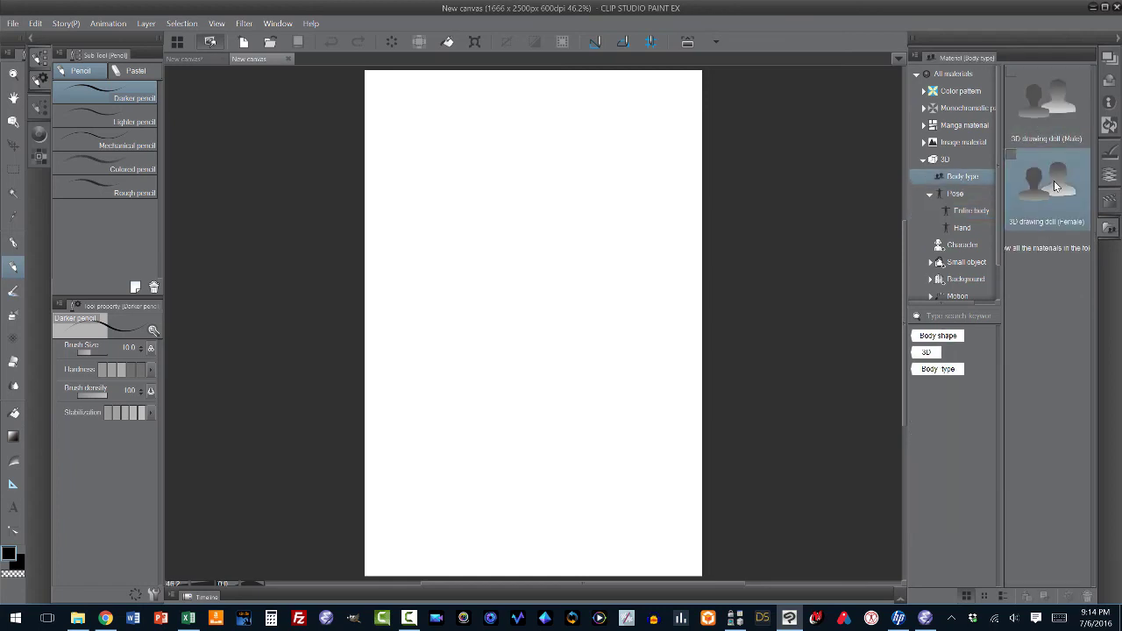
left_click_drag(1054, 180, 532, 285)
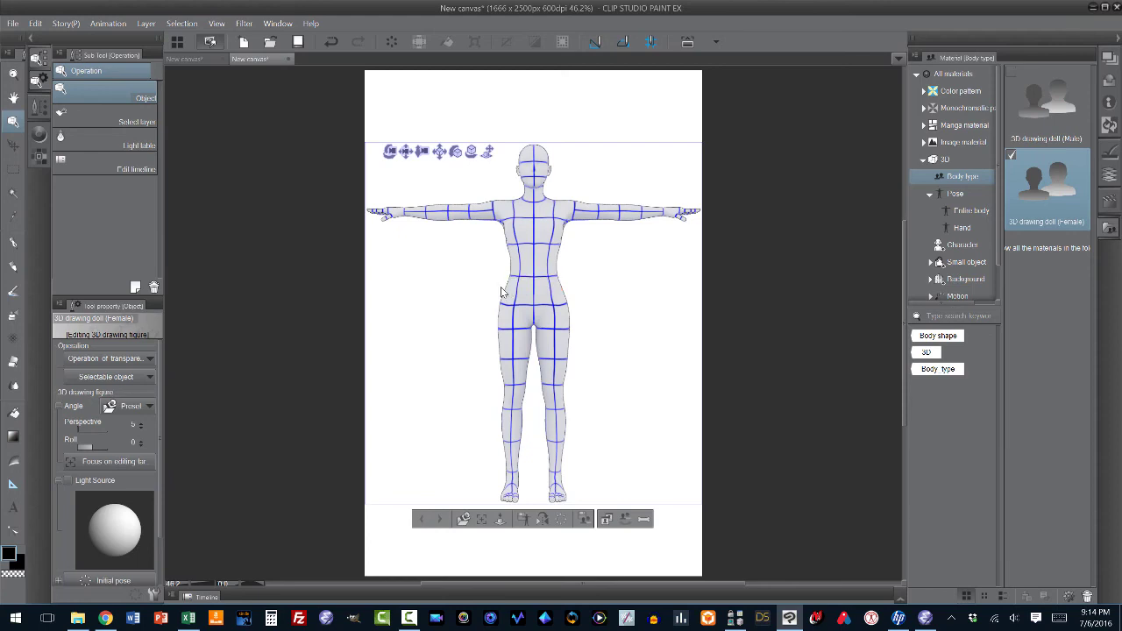
- Pan and zoom in on the doll so its head and neck sit centred in view
left_click(14, 99)
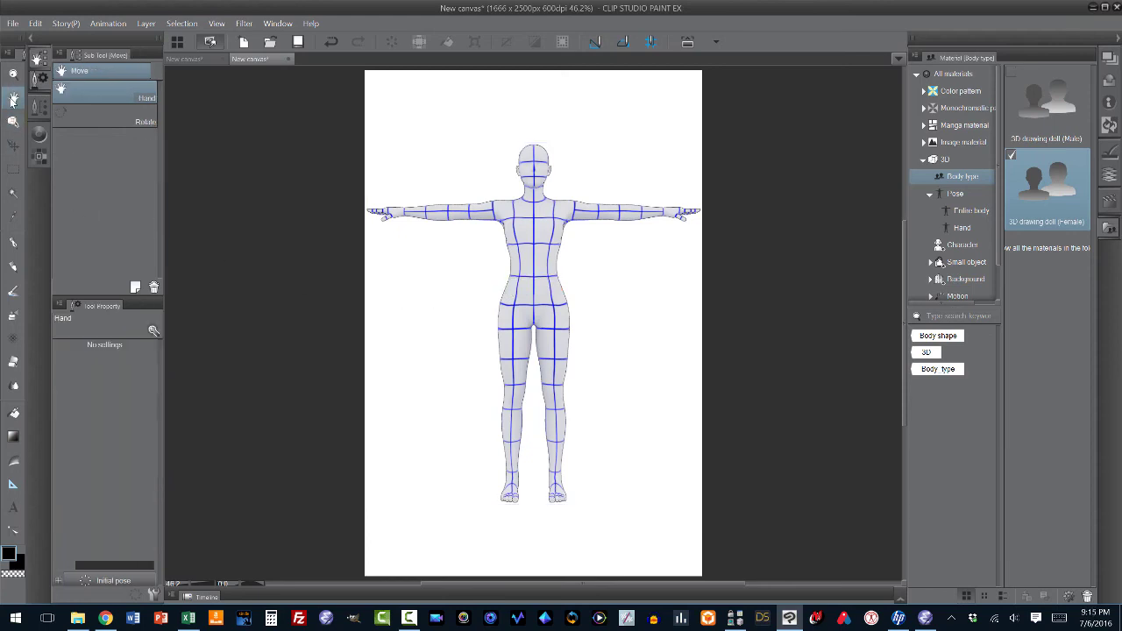
left_click_drag(405, 246, 409, 404)
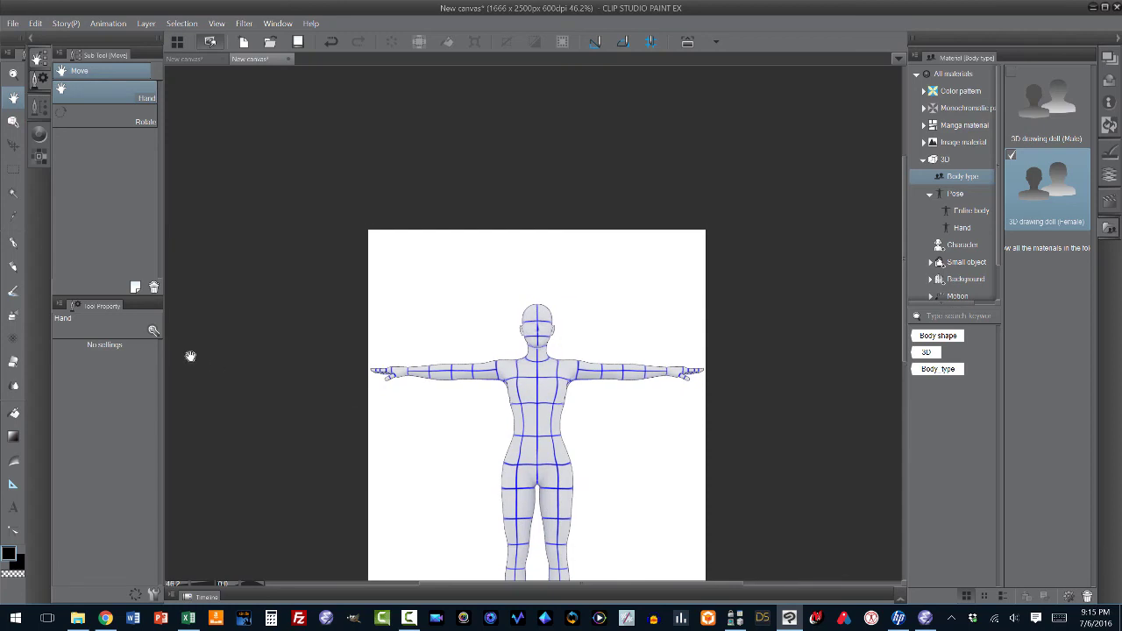
scroll(351, 367, "up", 2)
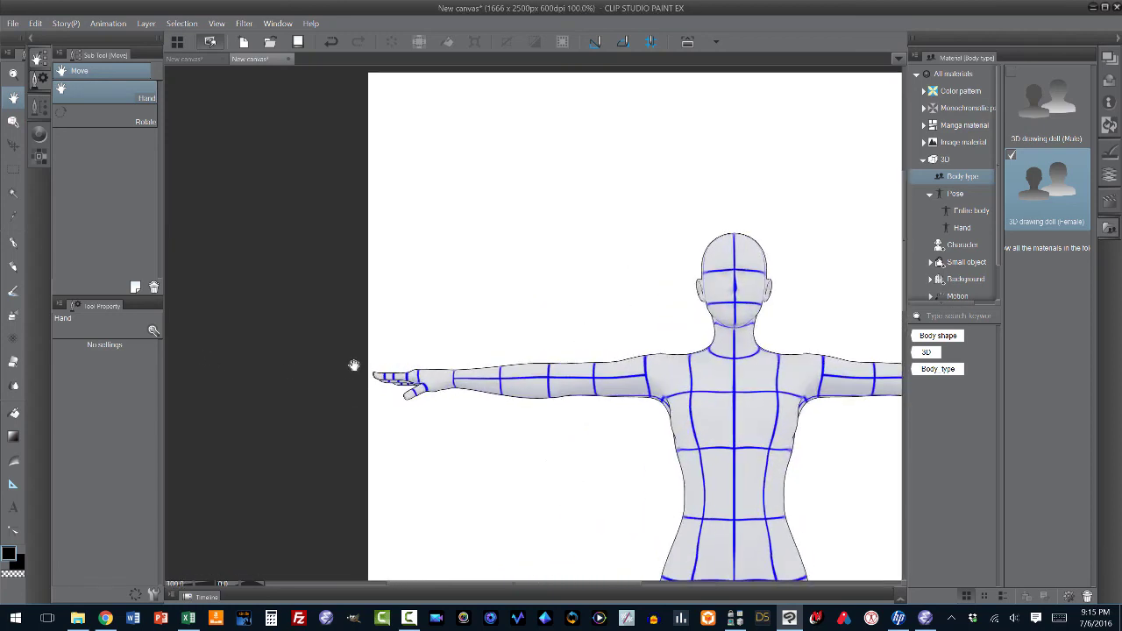
scroll(353, 366, "up", 2)
scroll(354, 365, "up", 1)
left_click_drag(744, 319, 308, 347)
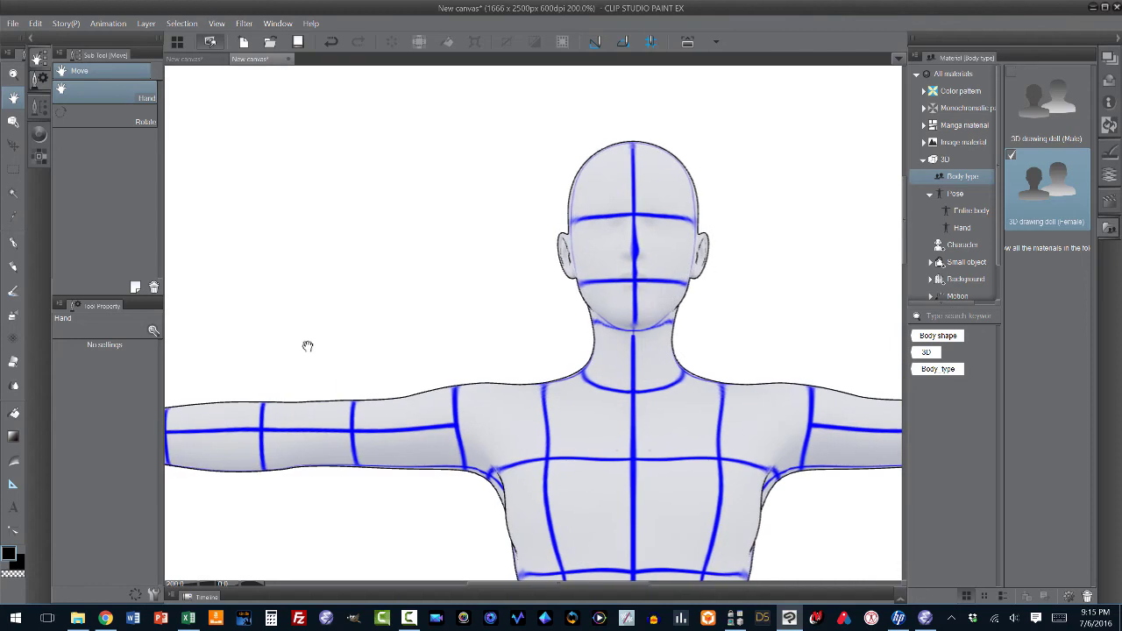
scroll(355, 358, "up", 1)
scroll(355, 358, "up", 2)
scroll(355, 358, "up", 2)
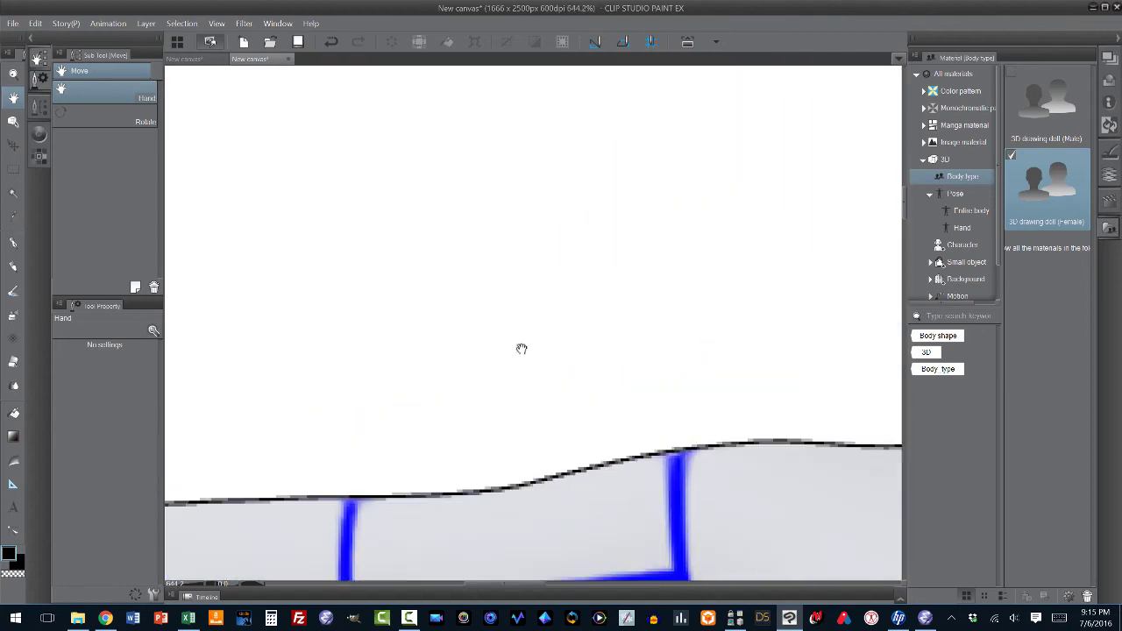
mouse_move(593, 318)
left_mouse_down()
mouse_move(257, 445)
mouse_move(220, 476)
left_mouse_up()
scroll(236, 391, "down", 2)
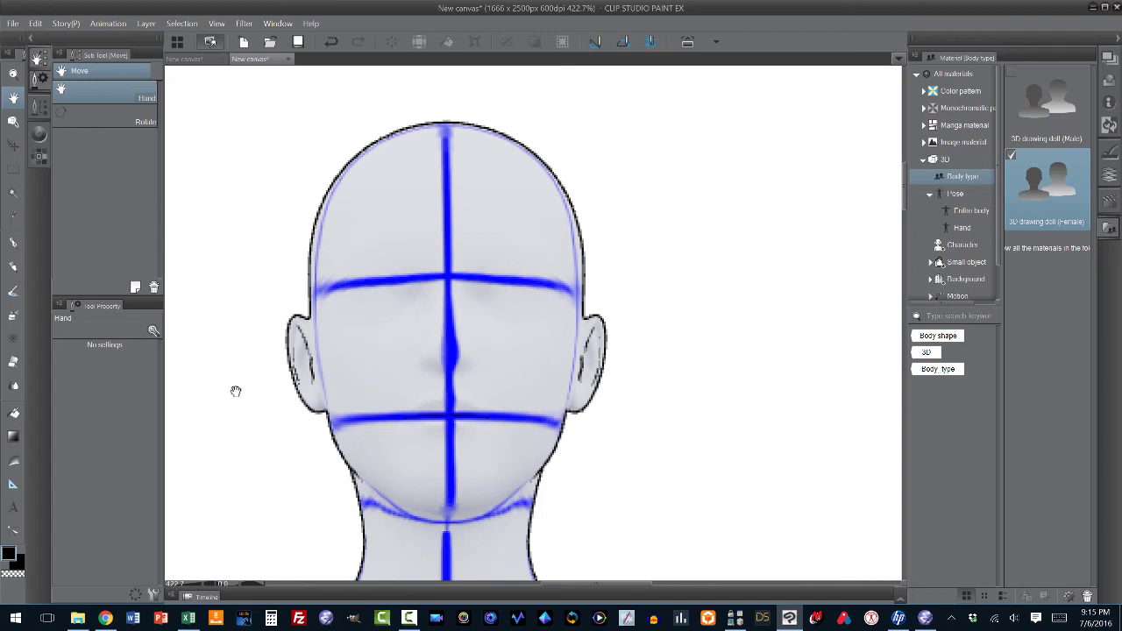
left_click_drag(219, 375, 354, 369)
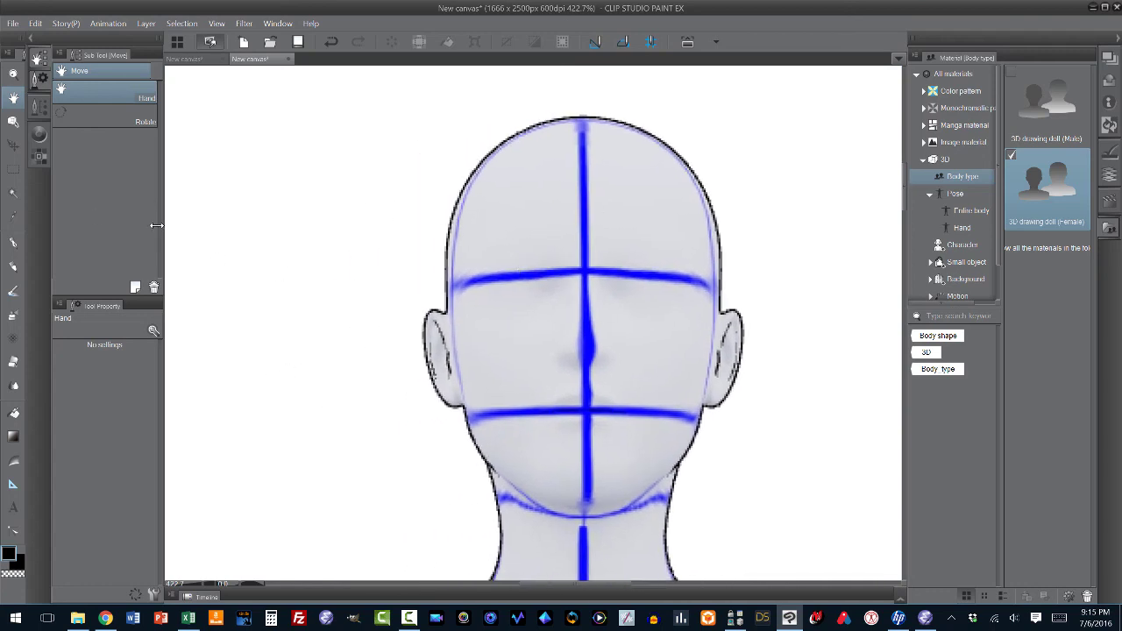
- Rotate the 3D camera around the doll's head, then return to the full-body sketch canvas
key("o")
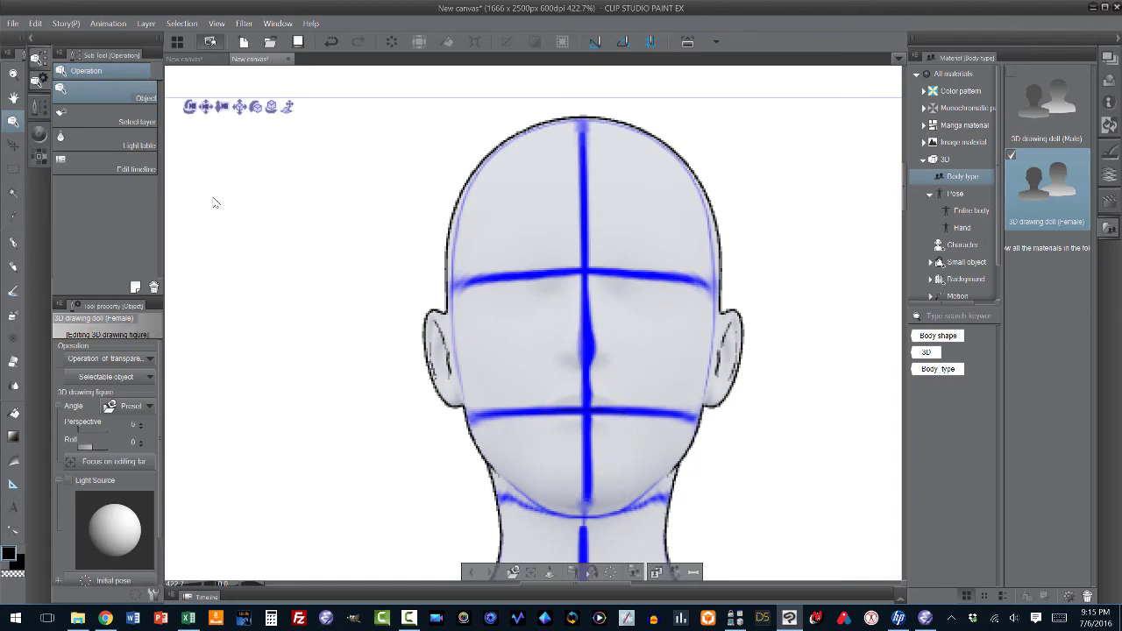
left_click_drag(213, 203, 246, 235)
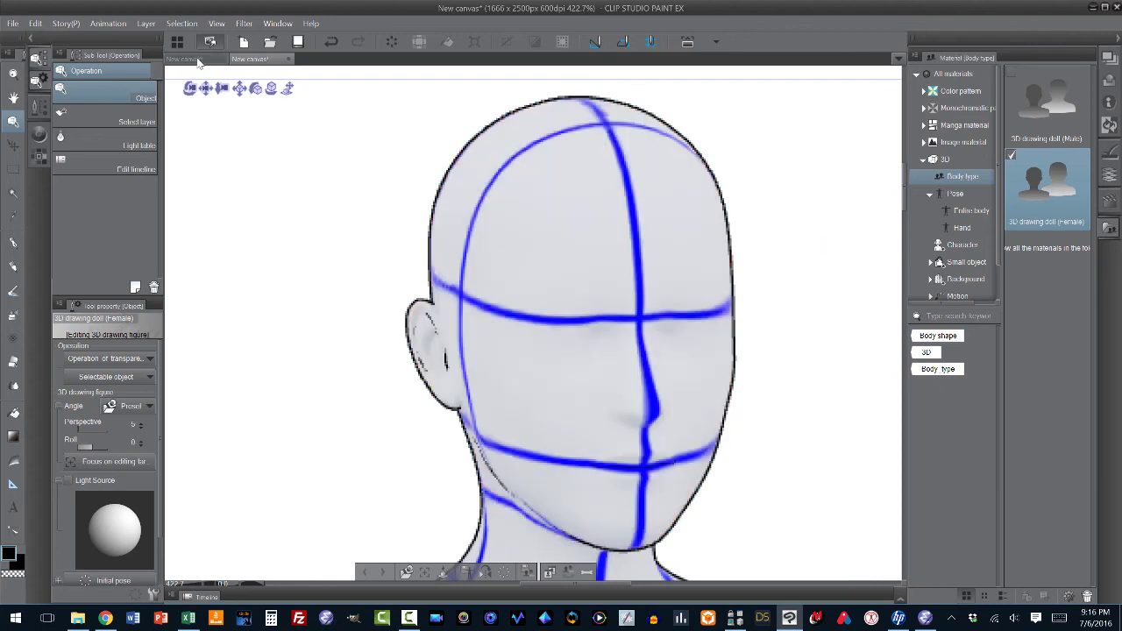
left_click(196, 61)
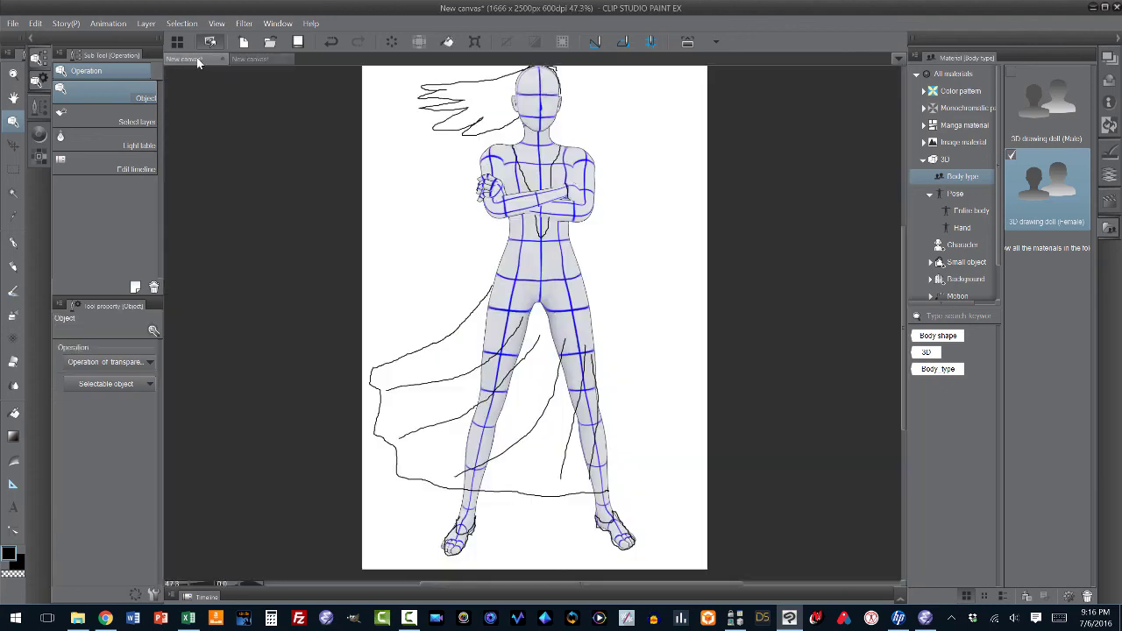
- Return to the close-up doll-head canvas with the Darker pencil selected
left_click(259, 63)
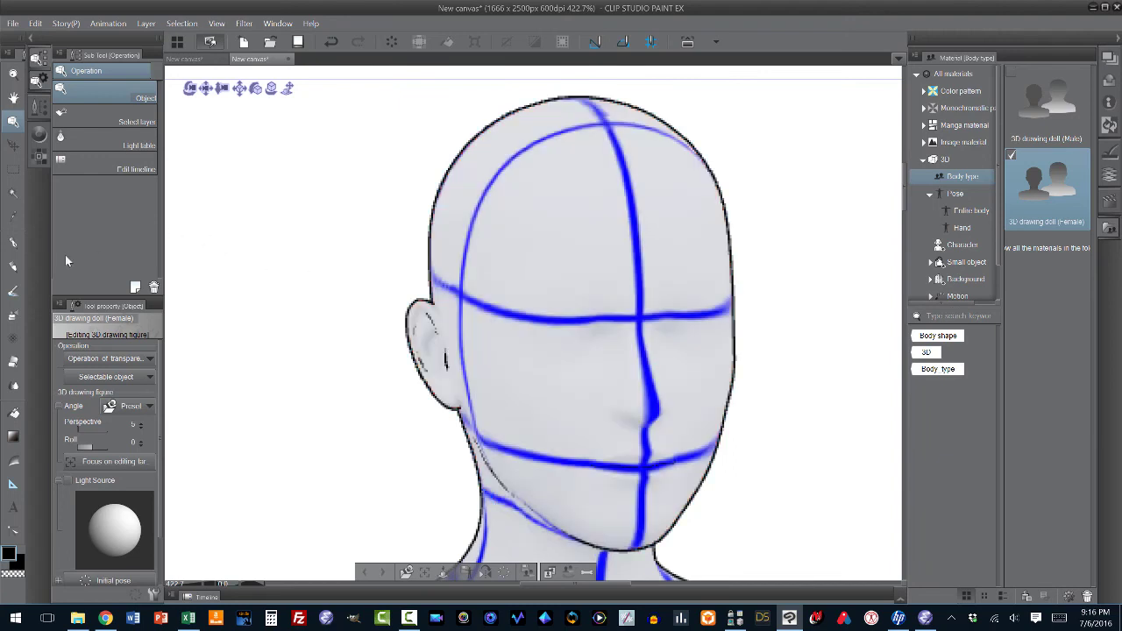
left_click(12, 270)
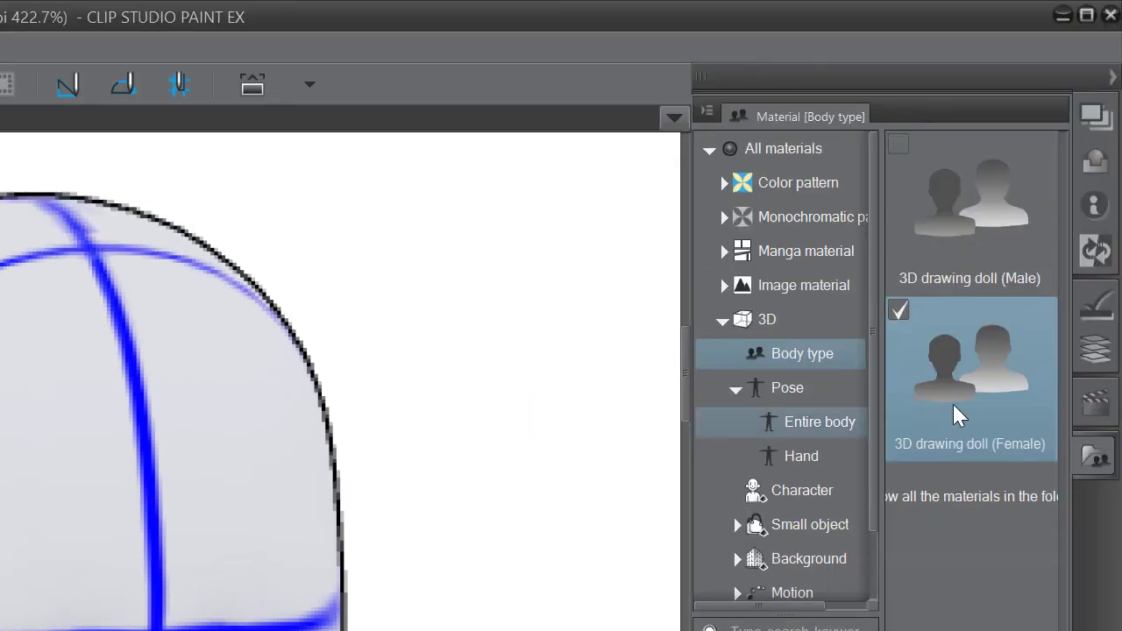
- Move Layer 1 above the 3D drawing doll layer in the Layer panel
left_click(1108, 338)
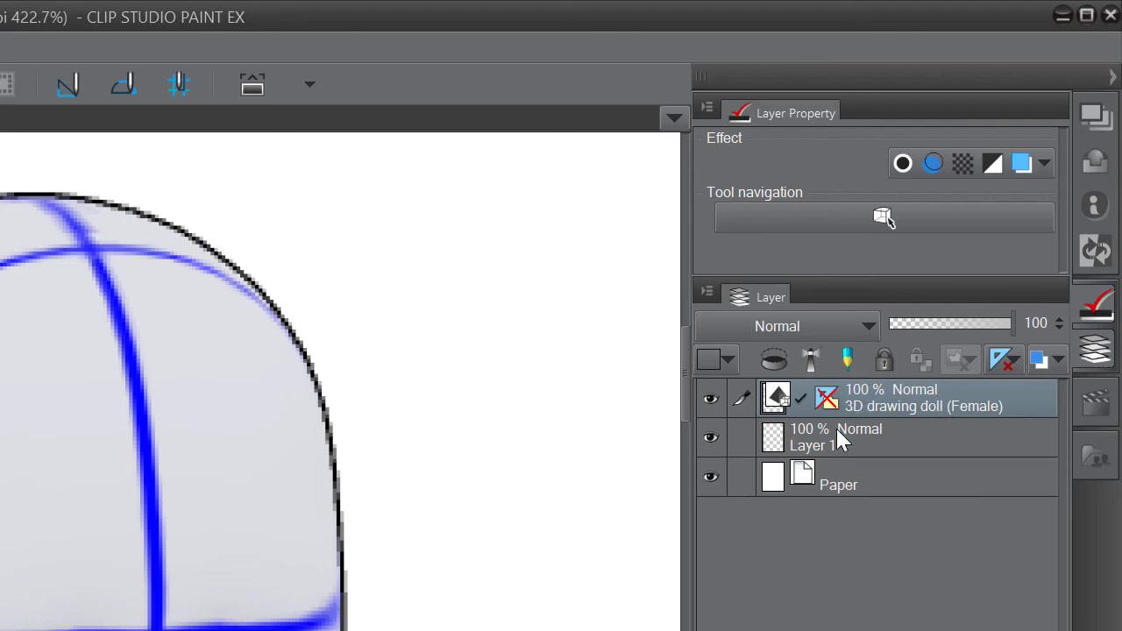
left_click_drag(837, 443, 786, 402)
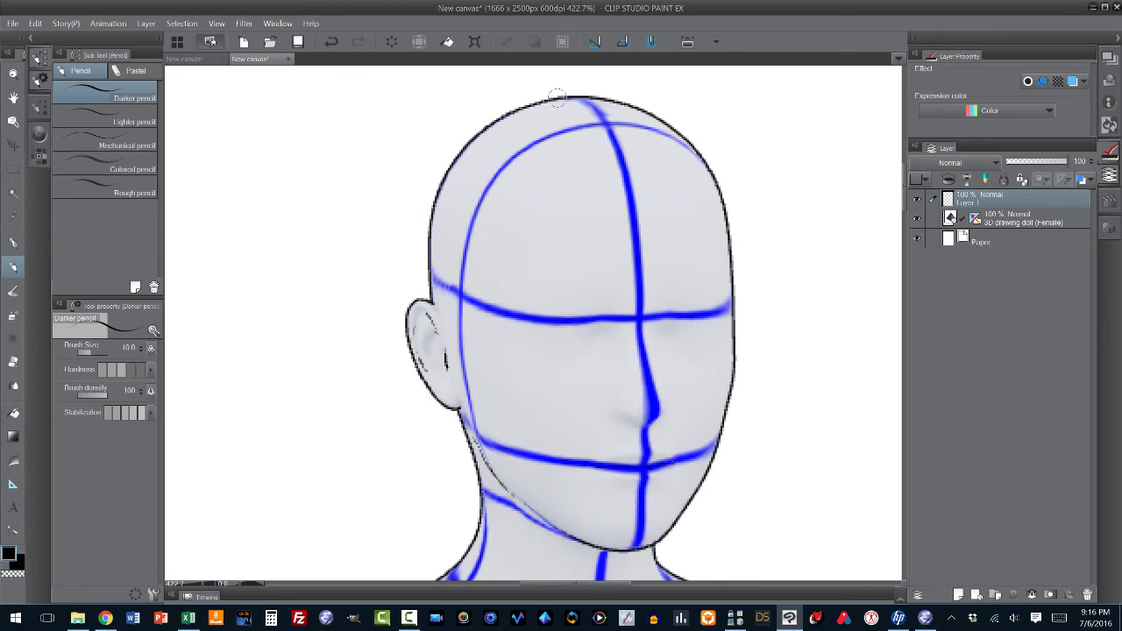
- Undo a trial stroke and set the pencil's brush size to 6
mouse_move(488, 94)
left_mouse_down()
mouse_move(364, 184)
mouse_move(353, 239)
left_mouse_up()
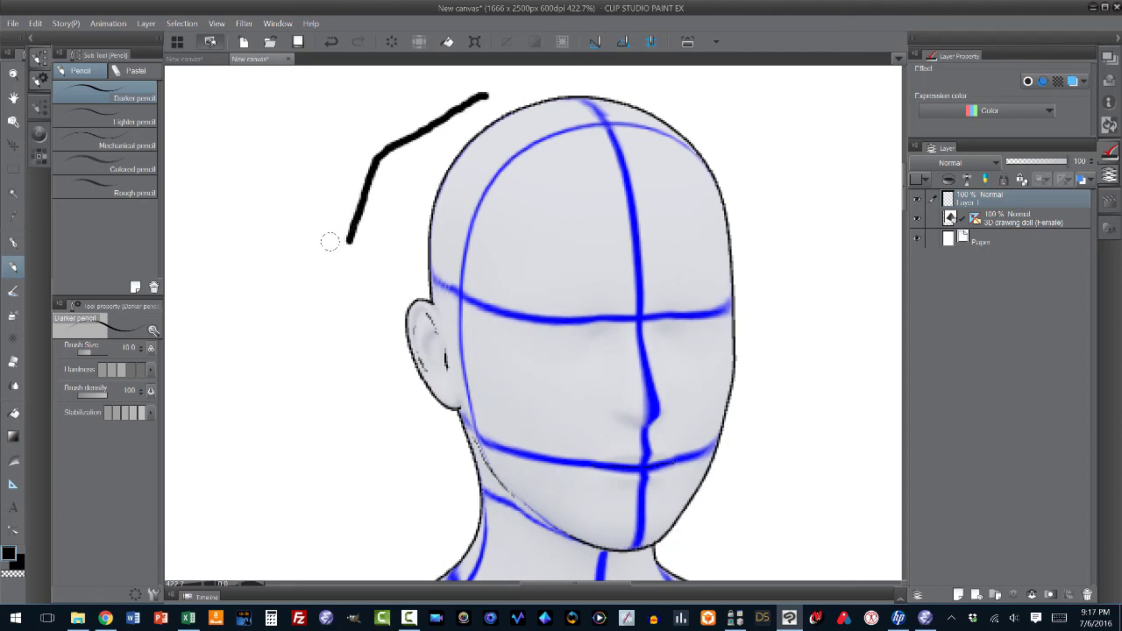
key("ctrl+z")
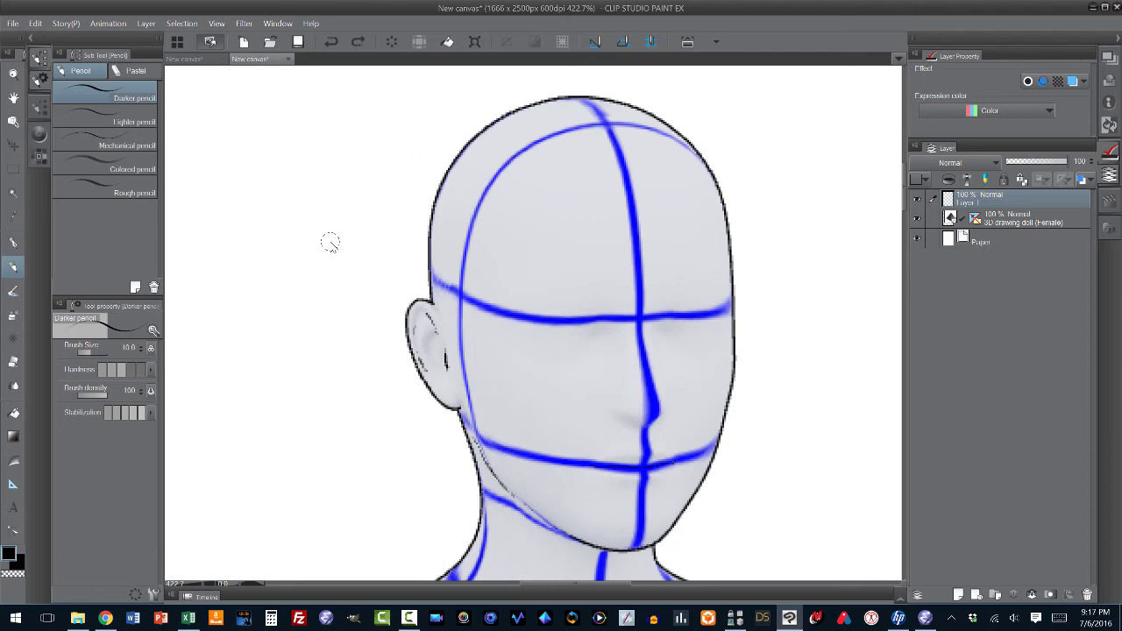
left_click(42, 108)
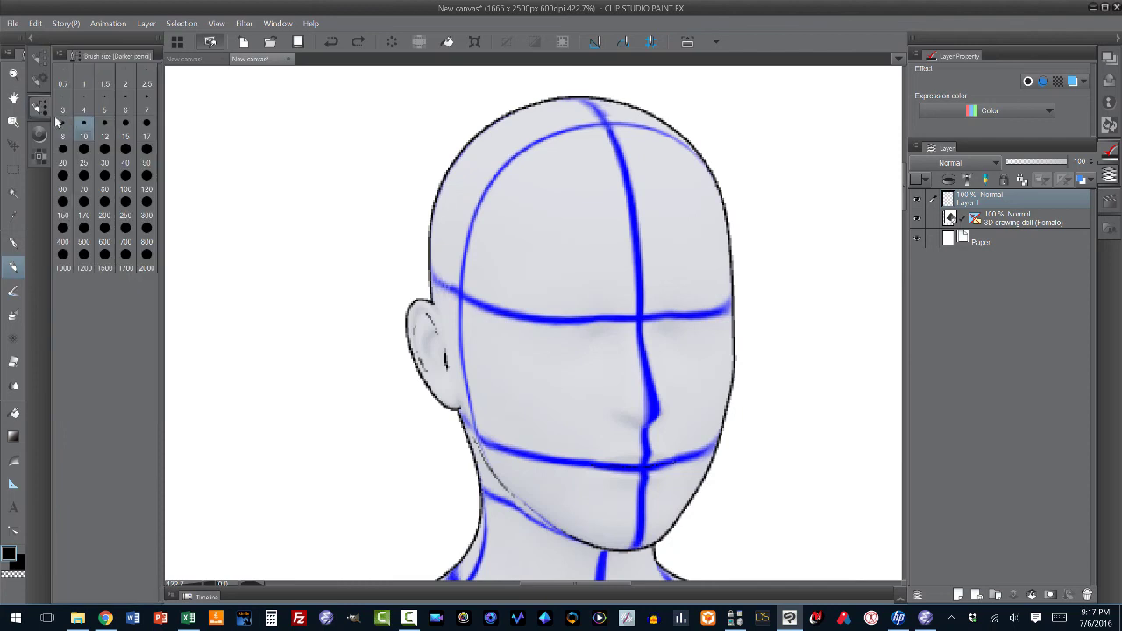
left_click(128, 105)
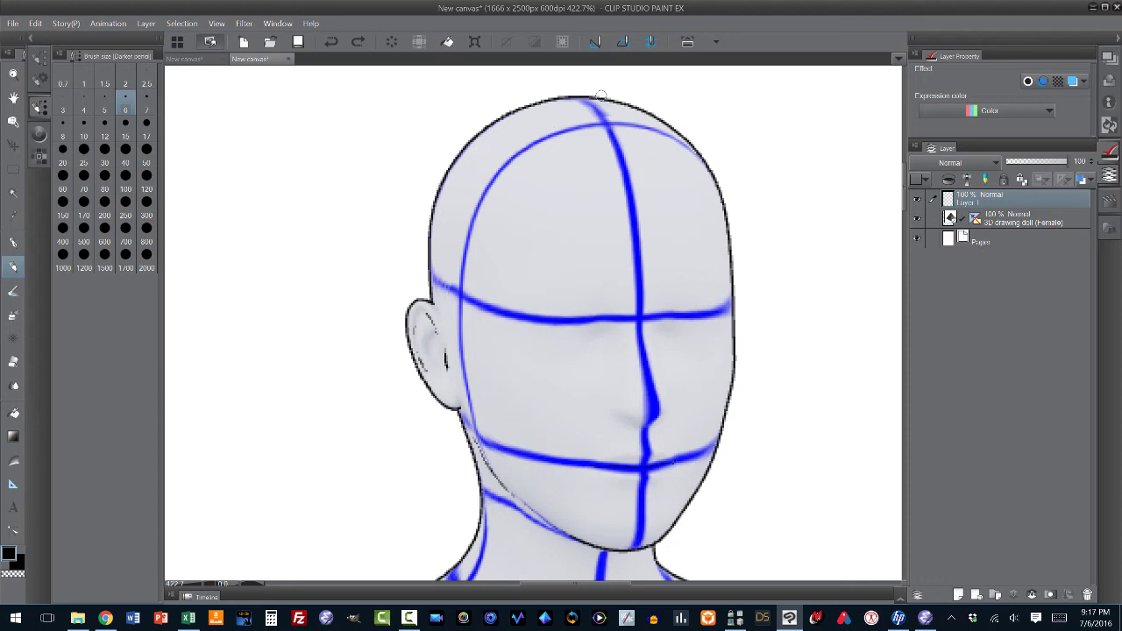
- Sketch the hair line over the top and side of the head, plus a forehead fringe curve
mouse_move(596, 90)
left_mouse_down()
mouse_move(507, 92)
mouse_move(479, 110)
mouse_move(419, 179)
mouse_move(377, 263)
mouse_move(368, 316)
mouse_move(394, 421)
mouse_move(451, 519)
mouse_move(502, 557)
mouse_move(558, 579)
mouse_move(573, 560)
mouse_move(521, 501)
mouse_move(505, 456)
mouse_move(501, 386)
mouse_move(530, 283)
mouse_move(592, 230)
mouse_move(698, 200)
left_mouse_up()
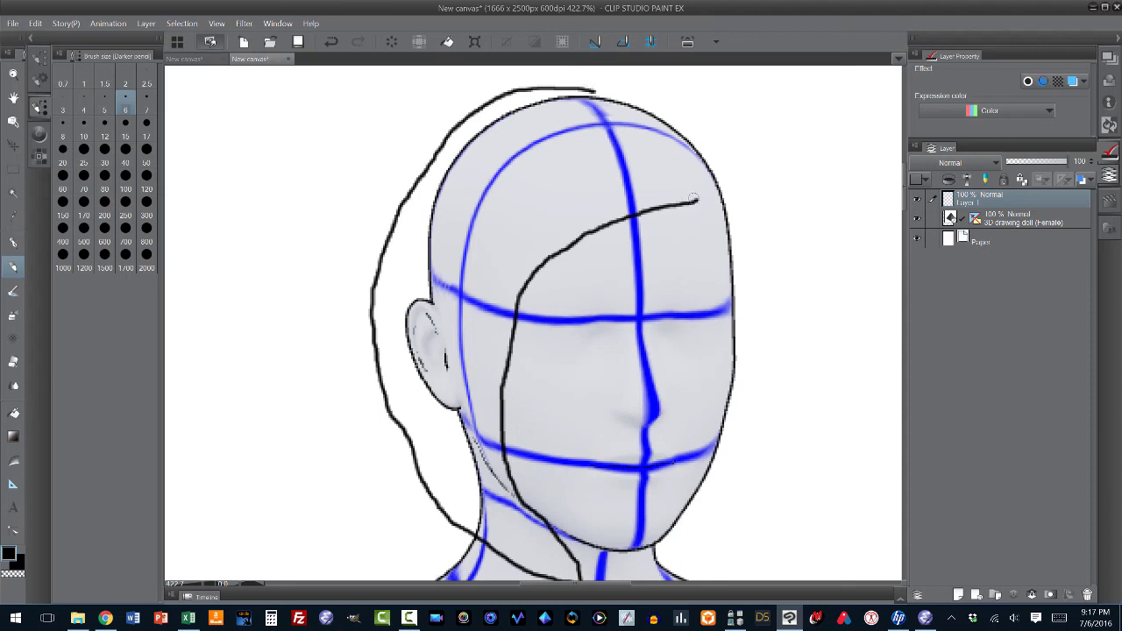
left_click_drag(697, 200, 726, 208)
mouse_move(595, 90)
left_mouse_down()
mouse_move(670, 124)
mouse_move(727, 204)
left_mouse_up()
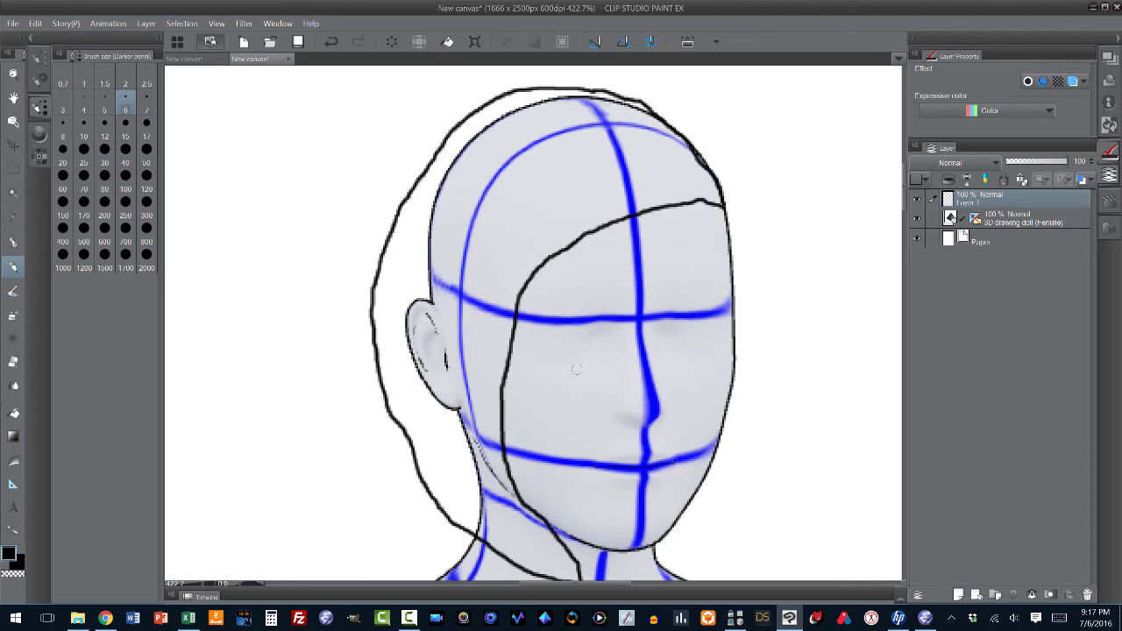
left_click(13, 97)
left_click_drag(192, 295, 205, 255)
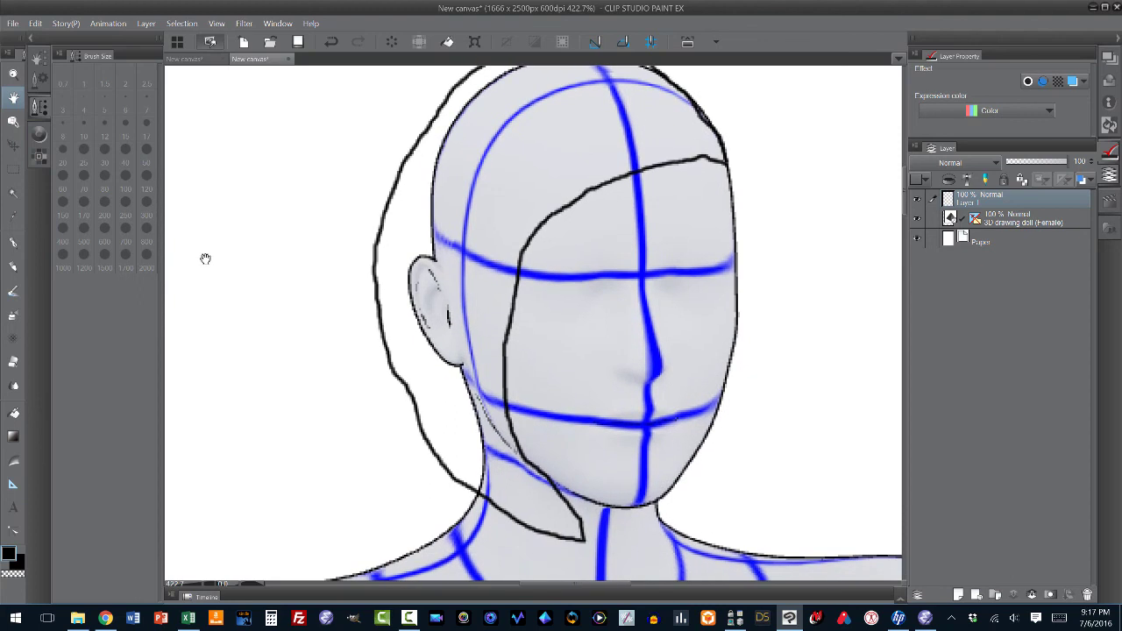
left_click_drag(275, 295, 277, 316)
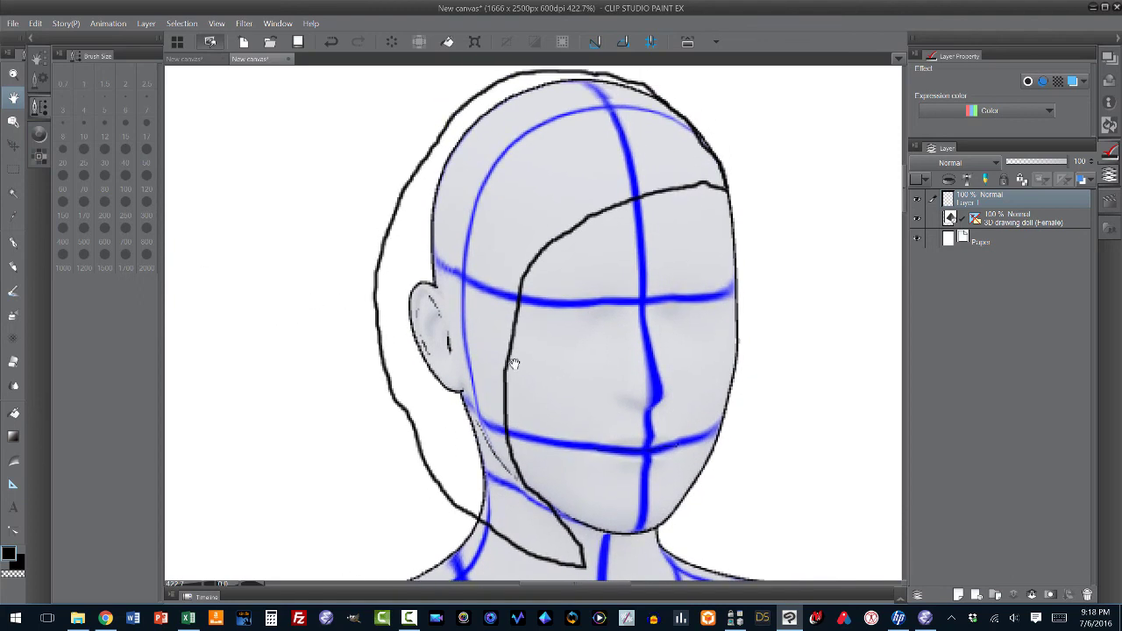
left_click(918, 218)
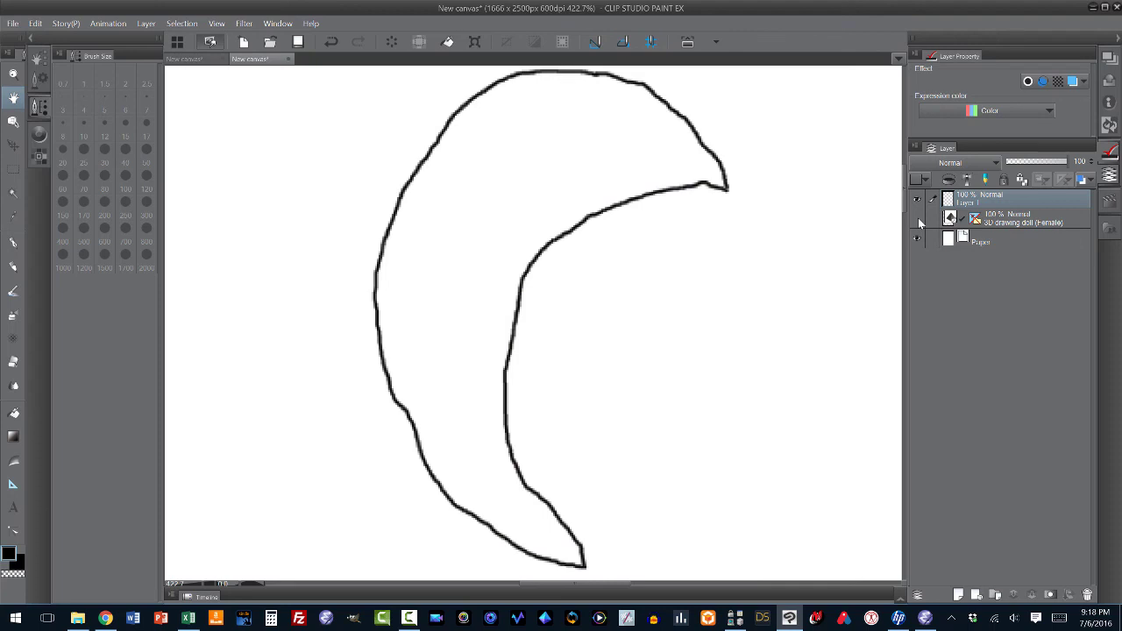
left_click(918, 217)
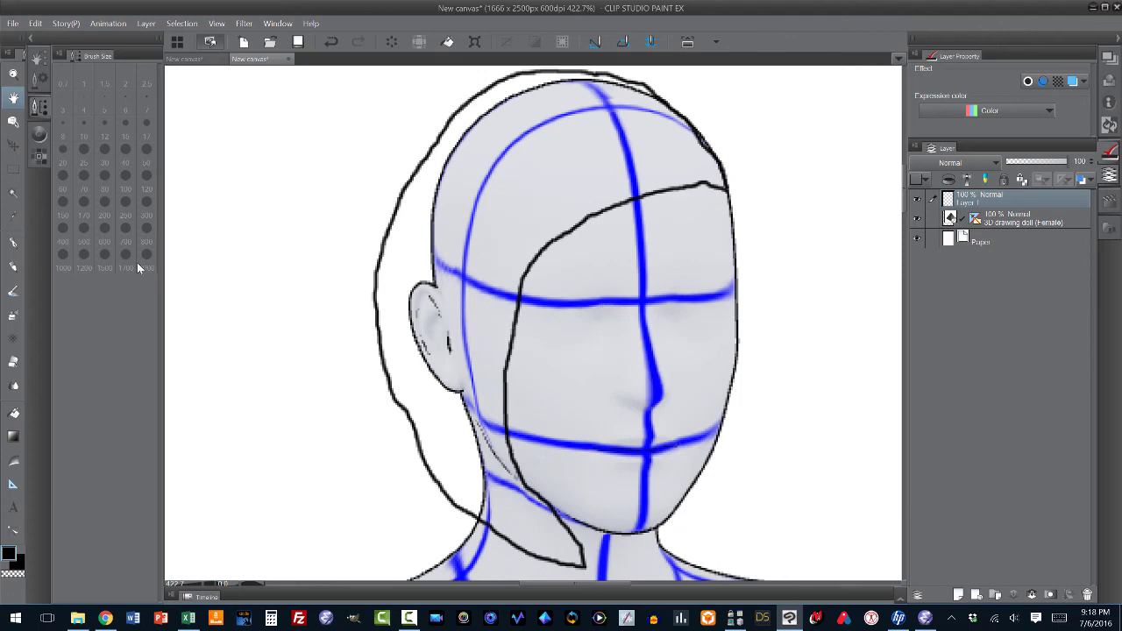
- With the pencil, draw the left eye's upper and lower lids and the right eye outline
left_click(13, 266)
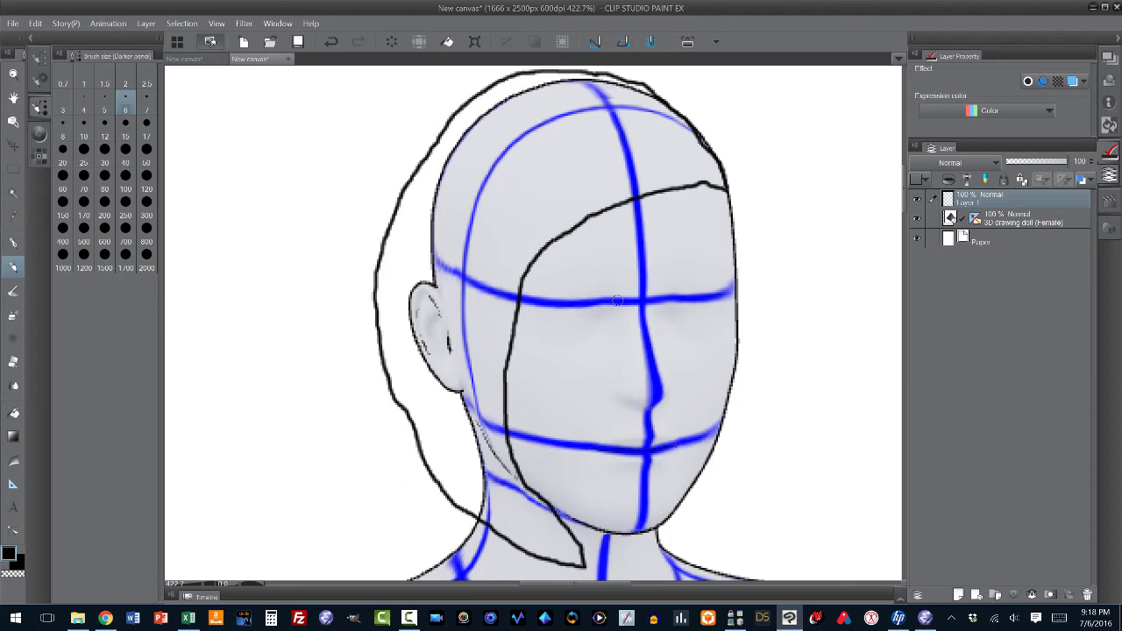
mouse_move(618, 300)
left_mouse_down()
mouse_move(584, 286)
mouse_move(541, 300)
left_mouse_up()
mouse_move(549, 302)
left_mouse_down()
mouse_move(602, 312)
mouse_move(617, 303)
left_mouse_up()
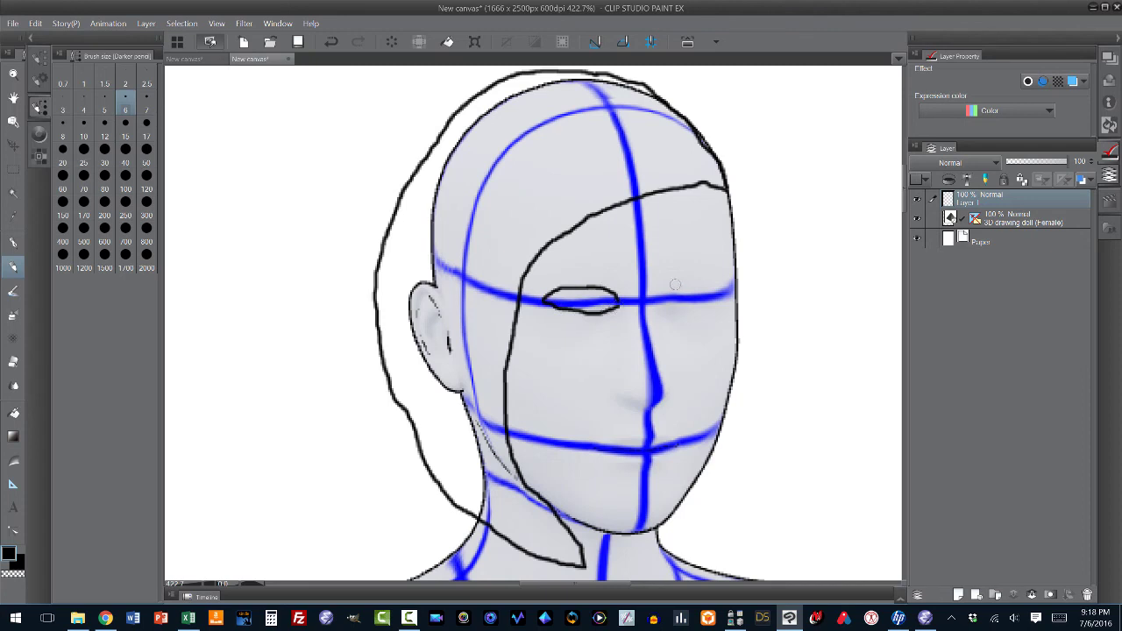
mouse_move(675, 284)
left_mouse_down()
mouse_move(662, 303)
mouse_move(674, 307)
mouse_move(714, 304)
mouse_move(727, 290)
mouse_move(666, 287)
left_mouse_up()
- Sketch the nose line and the lips along the mouth guide
mouse_move(645, 324)
left_mouse_down()
mouse_move(662, 401)
mouse_move(641, 403)
left_mouse_up()
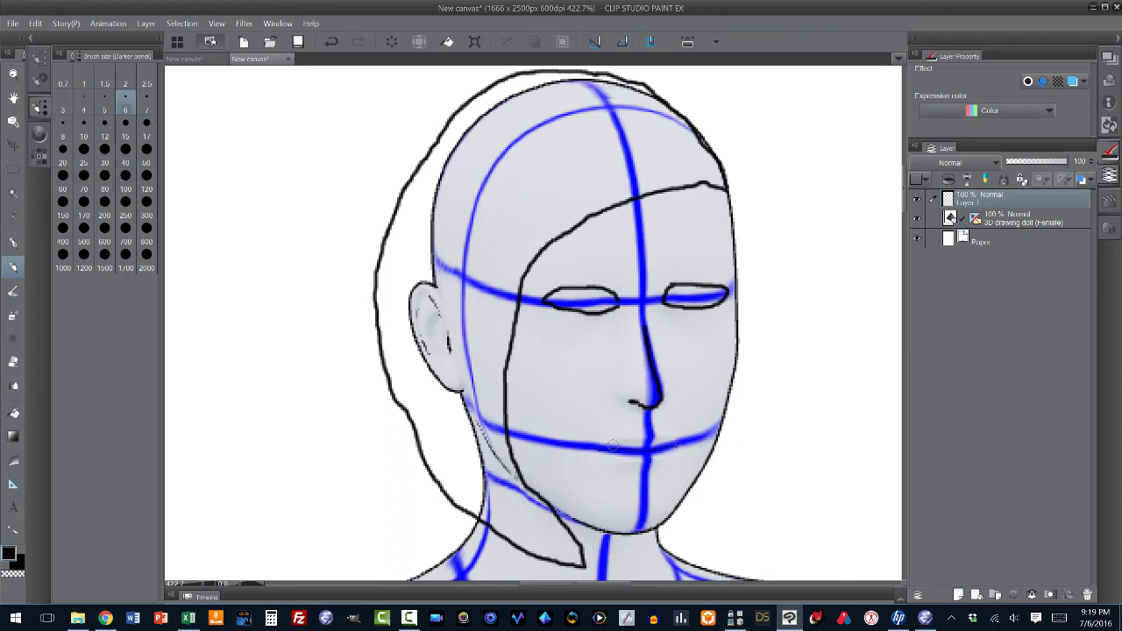
left_click_drag(598, 448, 641, 440)
mouse_move(651, 440)
left_mouse_down()
mouse_move(680, 443)
mouse_move(640, 454)
mouse_move(613, 444)
mouse_move(681, 444)
left_mouse_up()
- Add iris arcs to both eyes and a pupil dot in the right eye
mouse_move(583, 291)
left_mouse_down()
mouse_move(574, 312)
mouse_move(602, 292)
mouse_move(603, 314)
mouse_move(585, 303)
left_mouse_up()
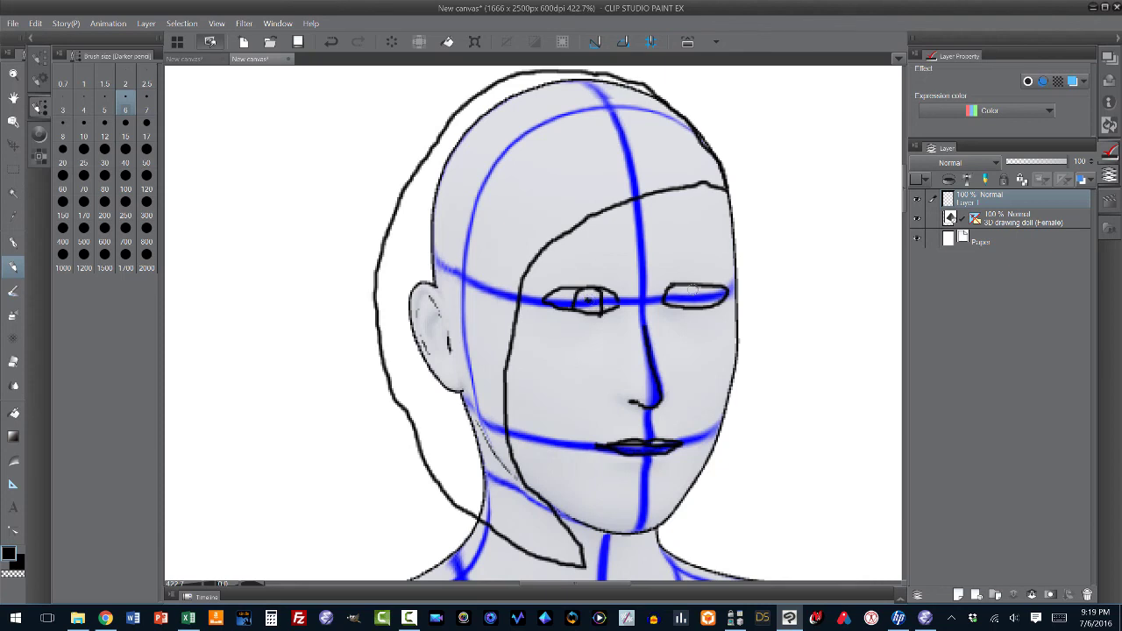
mouse_move(692, 282)
left_mouse_down()
mouse_move(685, 301)
mouse_move(707, 287)
mouse_move(712, 305)
left_mouse_up()
left_click(699, 296)
left_click(918, 217)
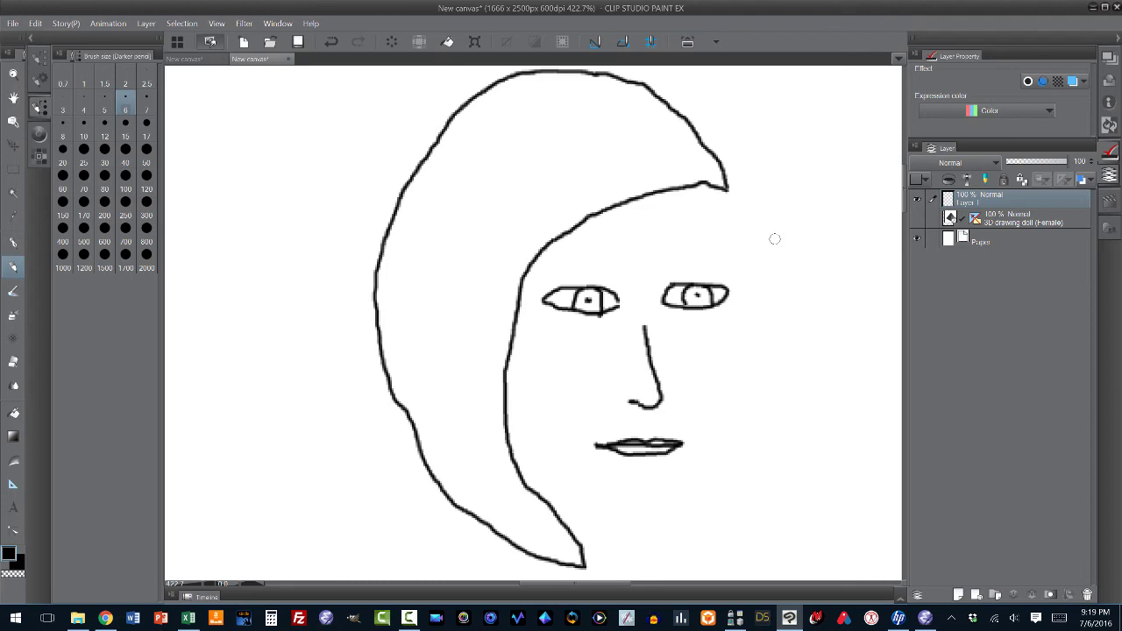
left_click(918, 218)
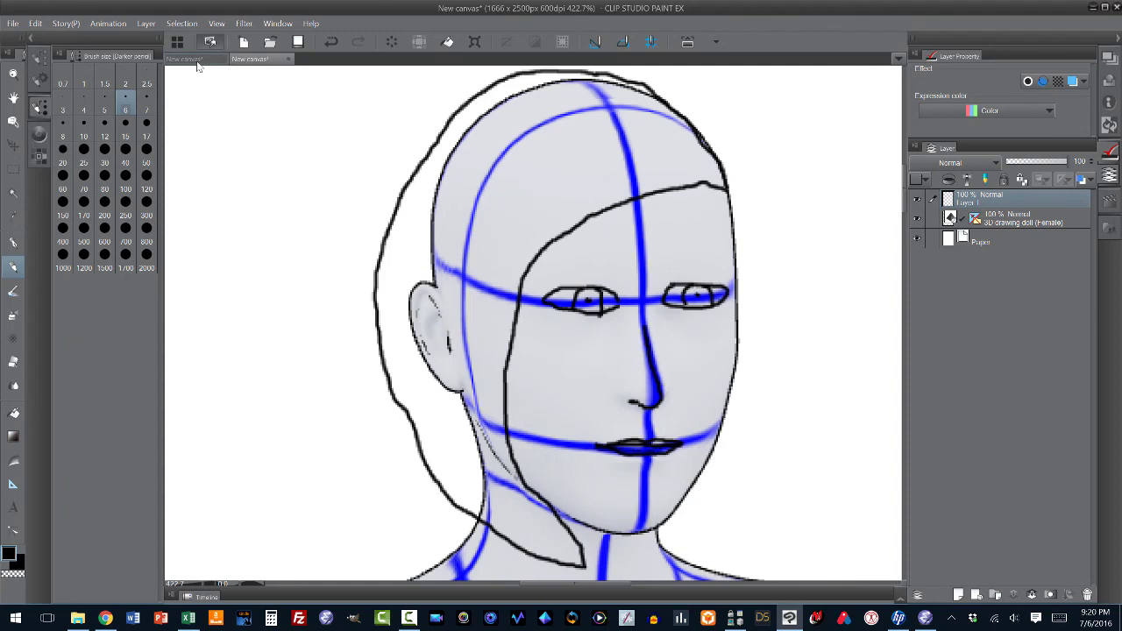
left_click(197, 58)
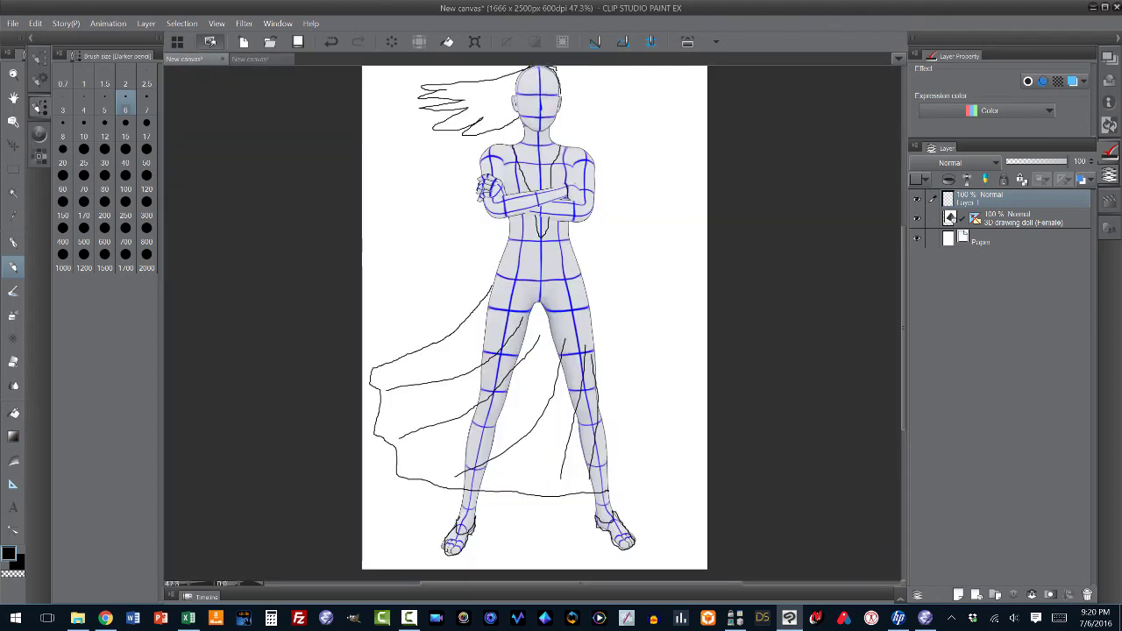
left_click(920, 218)
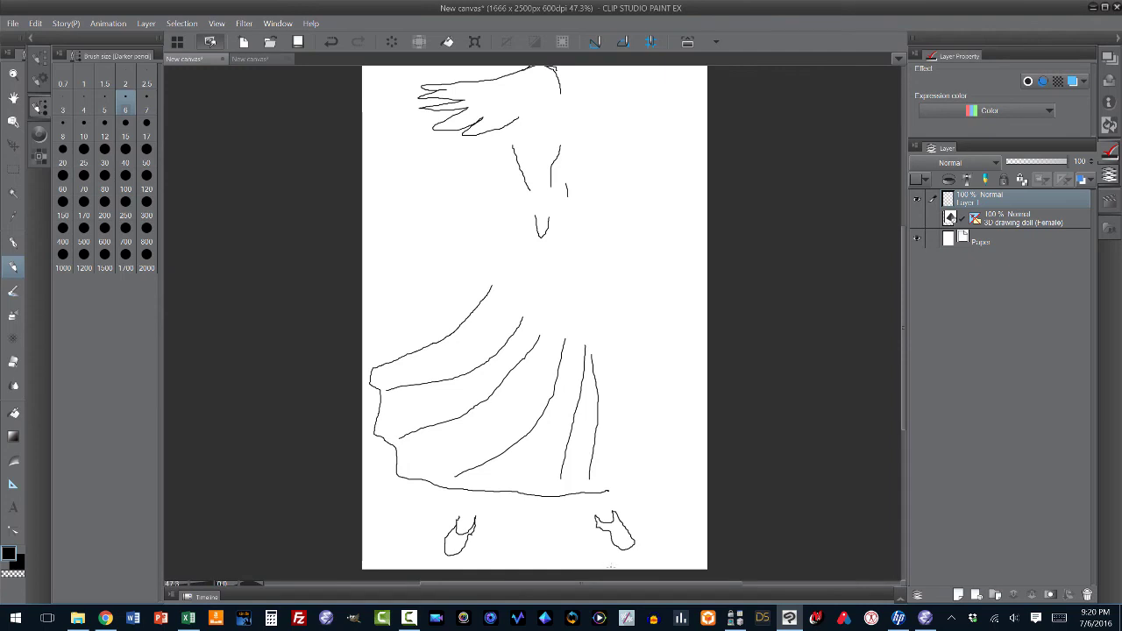
left_click(917, 220)
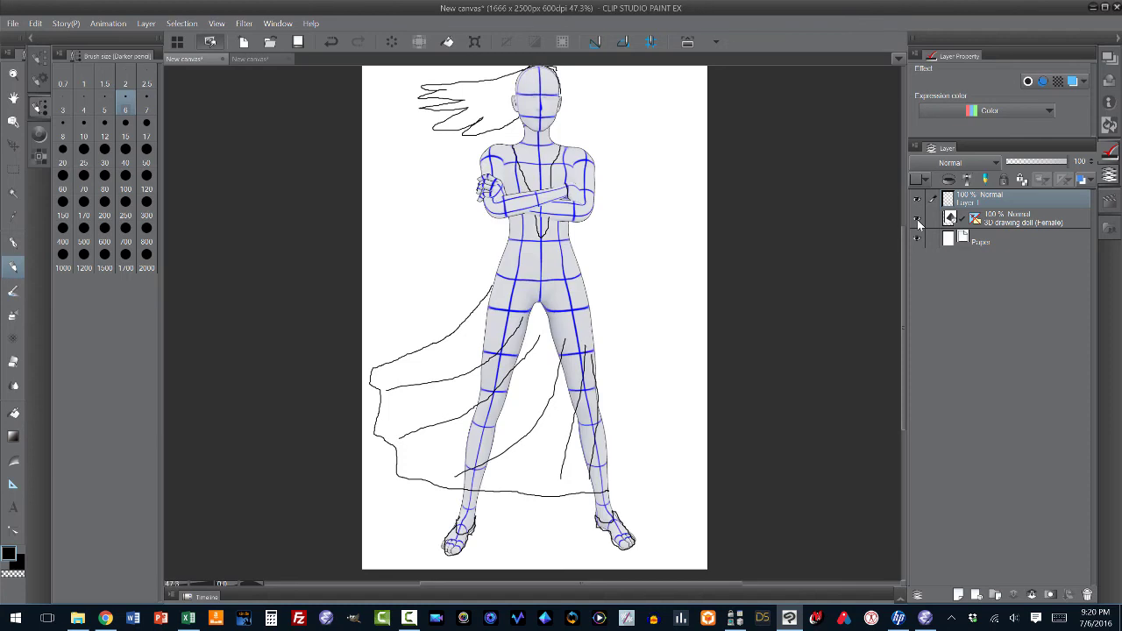
left_click(256, 60)
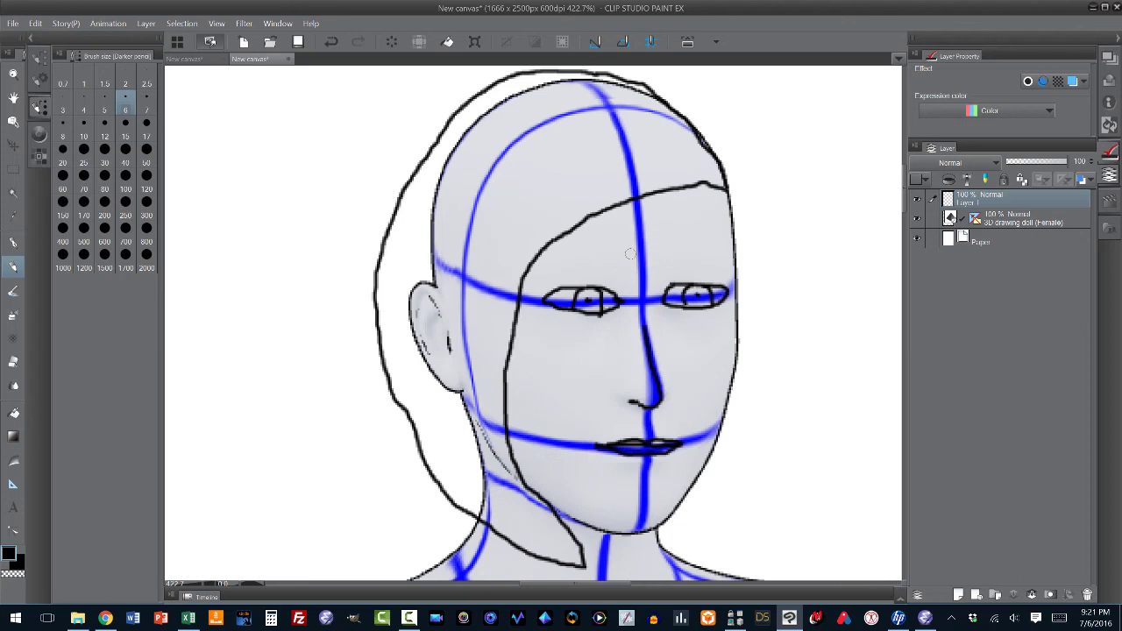
left_click(201, 59)
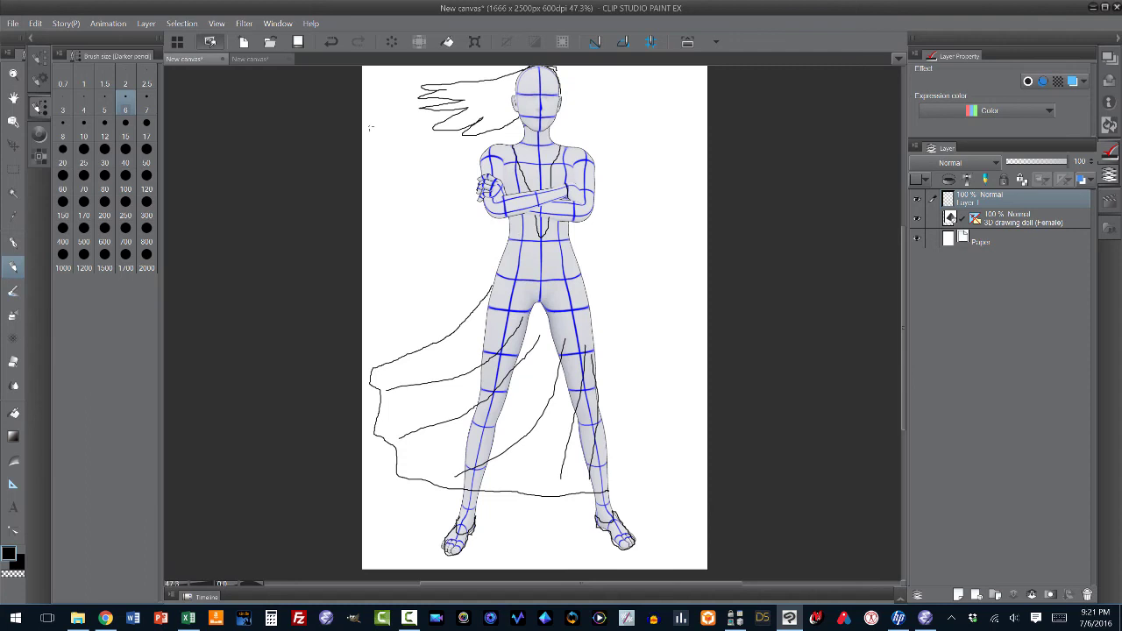
left_click(259, 58)
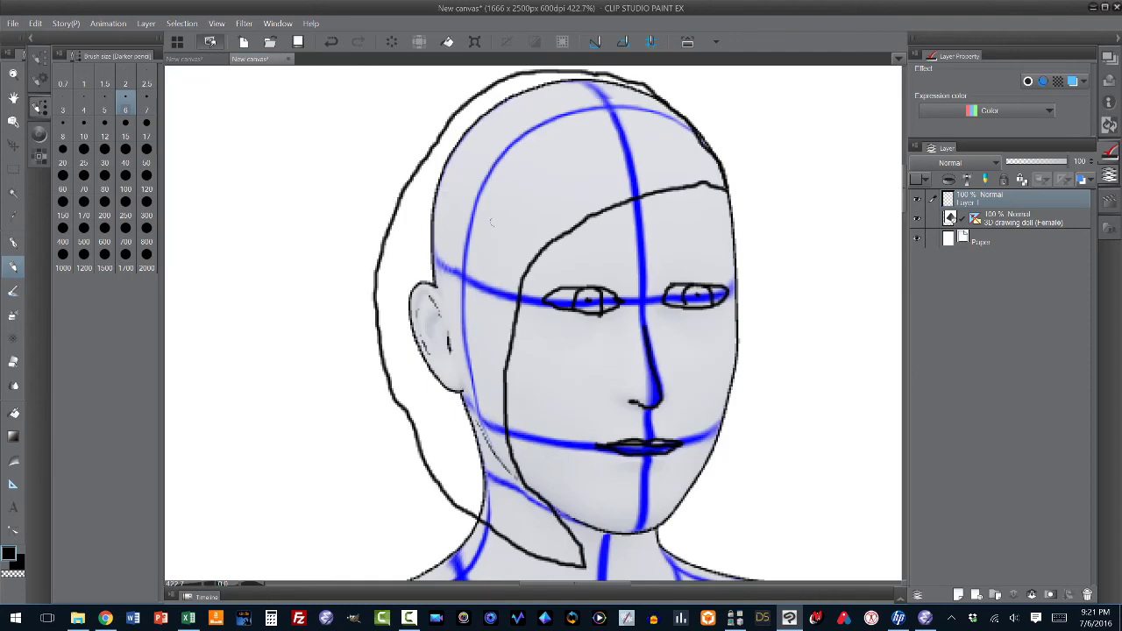